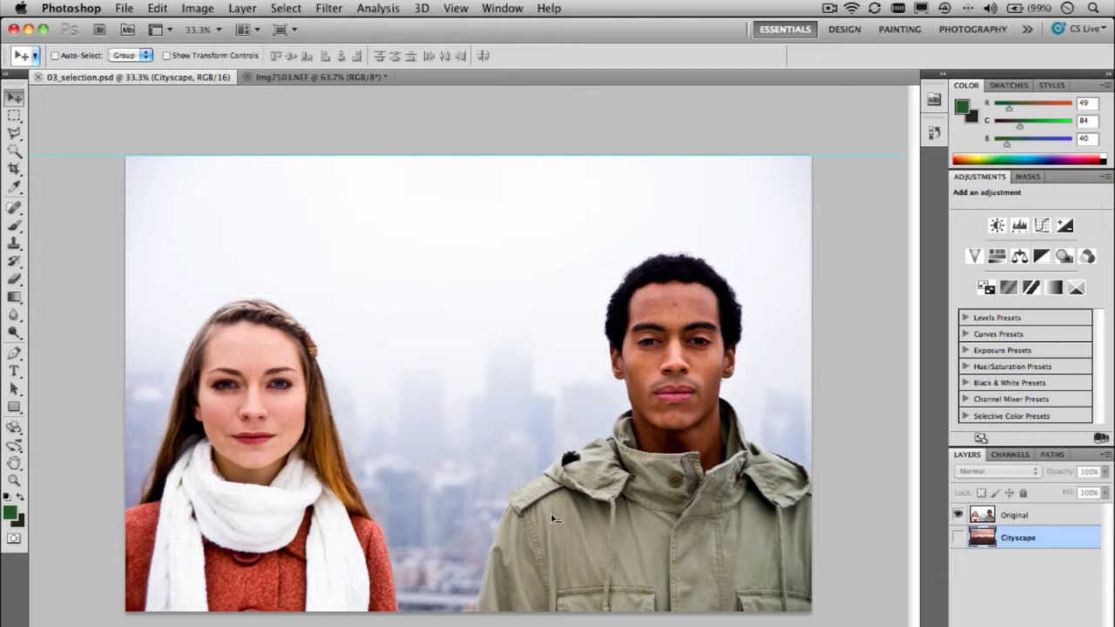
Compare the Cityscape and Original layers, leaving both visible with Original as the active layer.
click(959, 538)
click(959, 516)
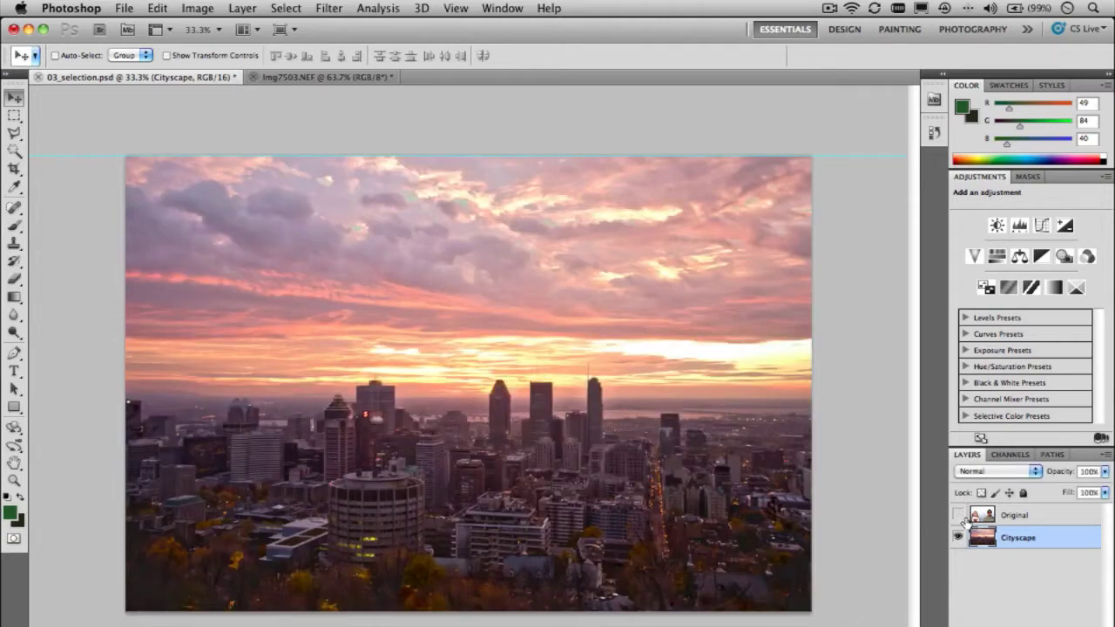
click(958, 516)
click(959, 538)
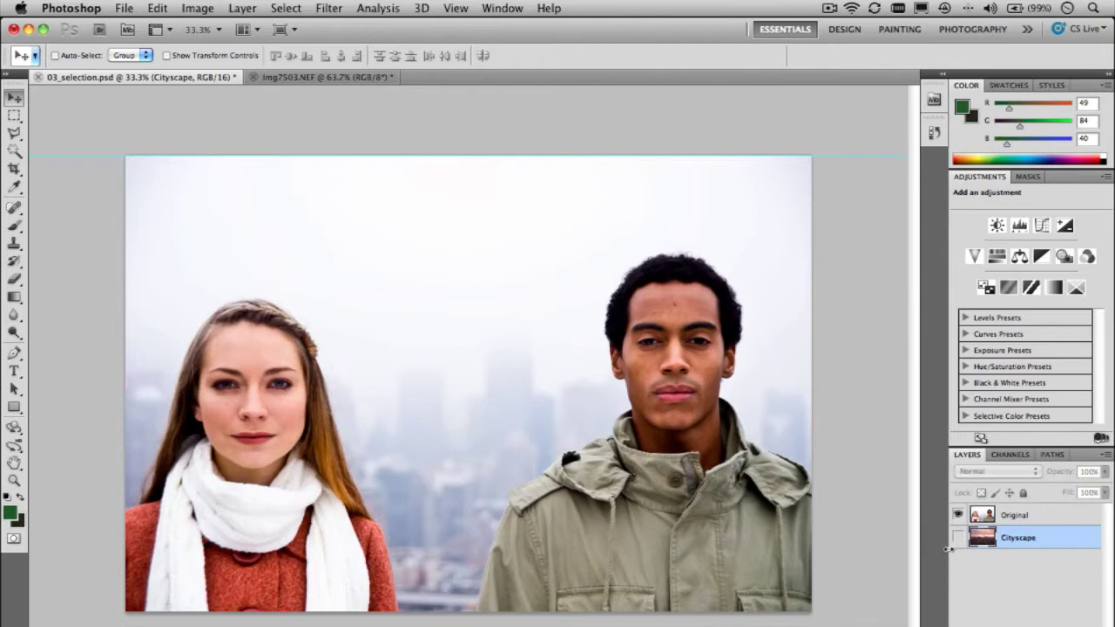
click(958, 516)
click(959, 539)
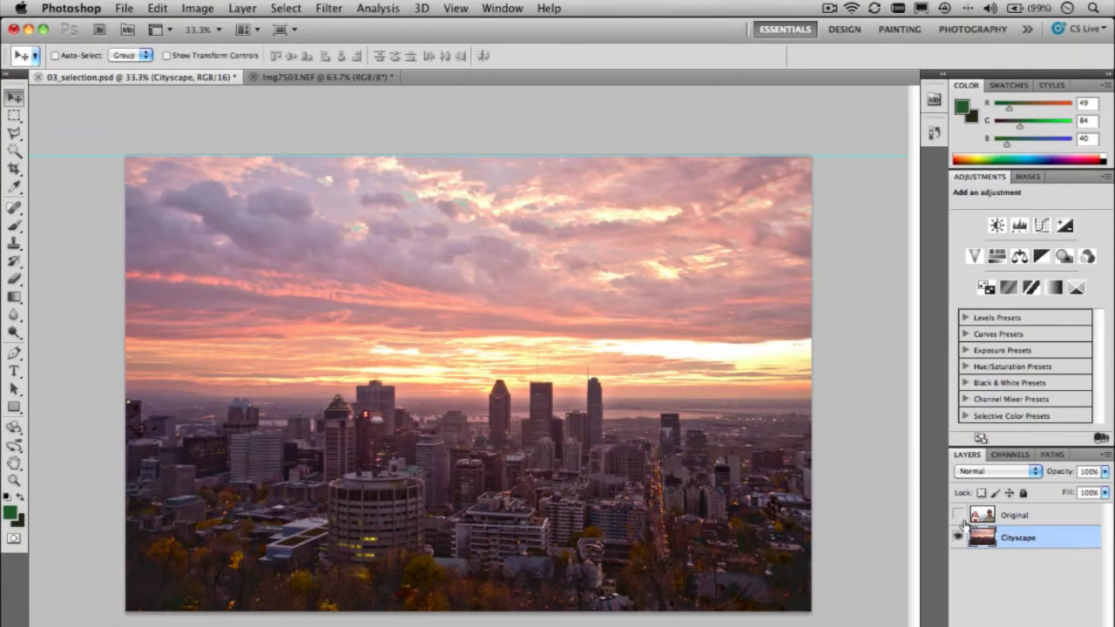
click(958, 515)
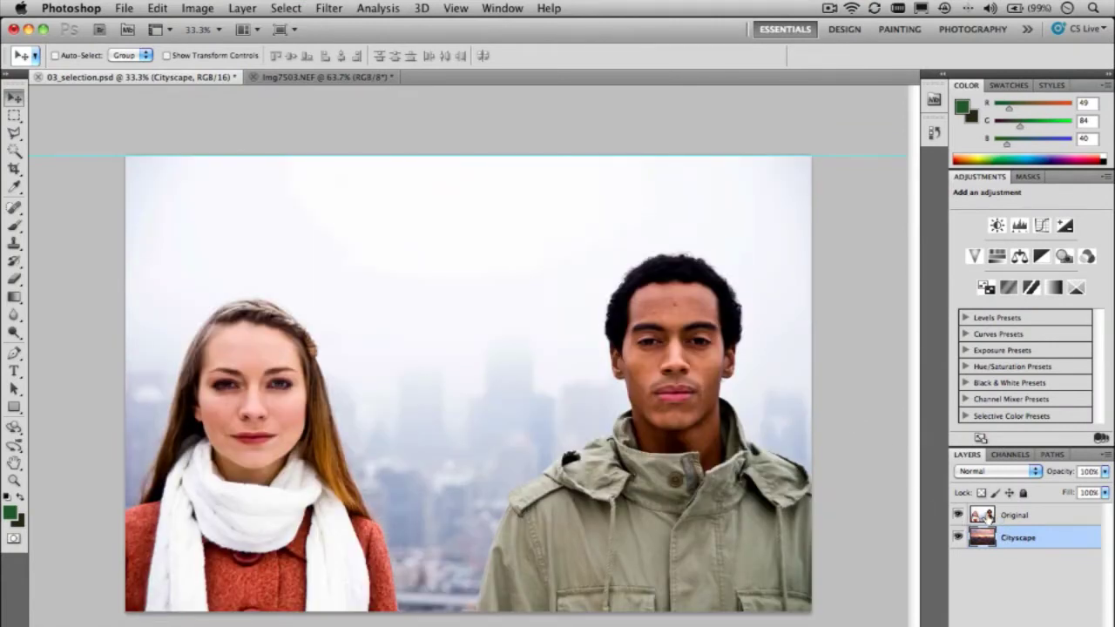
click(980, 515)
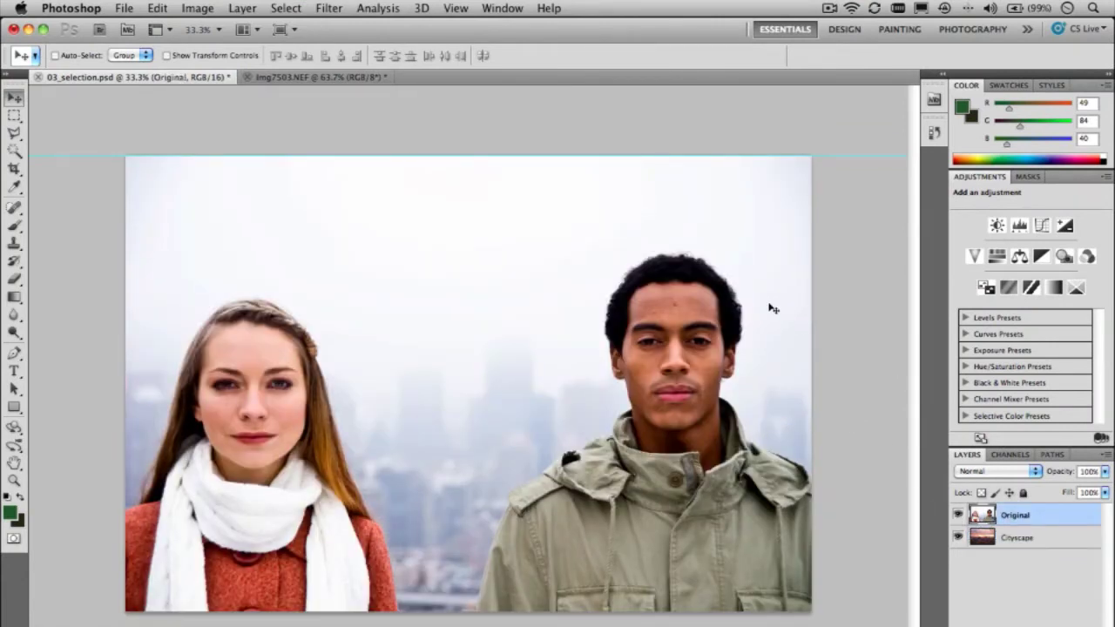
Browse the Lasso and Quick Selection tool groups, ending on the Magic Wand tool.
click(16, 137)
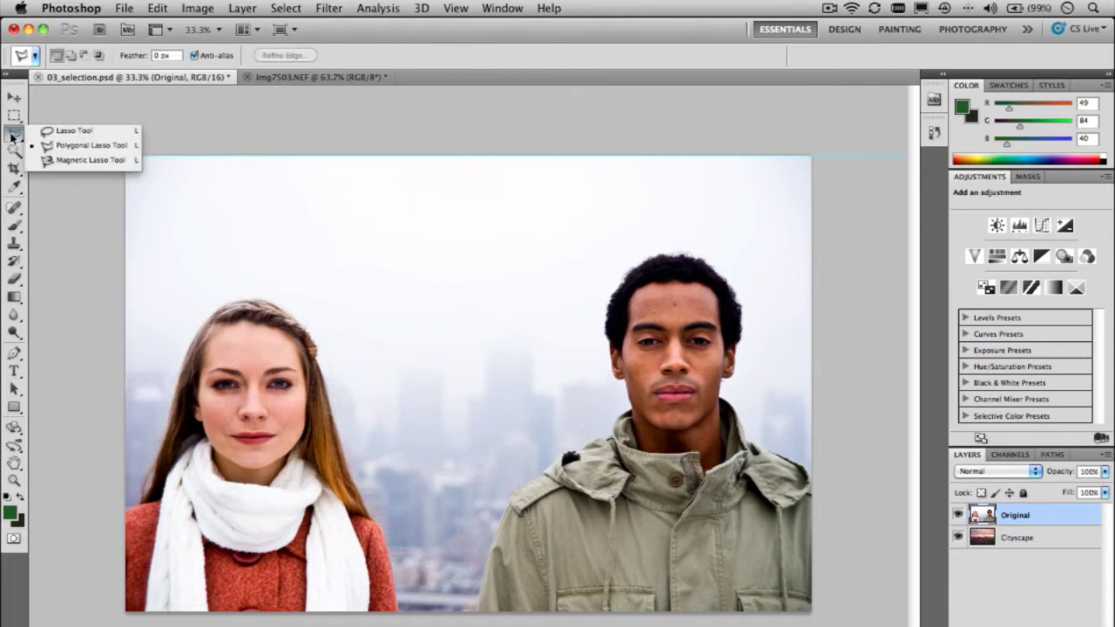
click(101, 133)
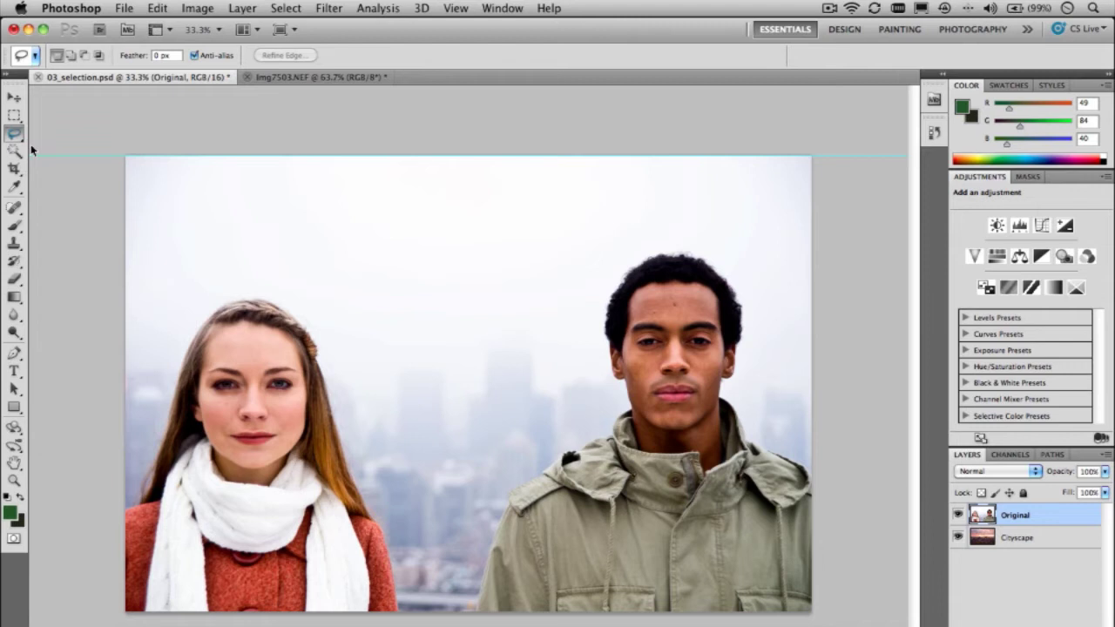
click(14, 150)
click(72, 166)
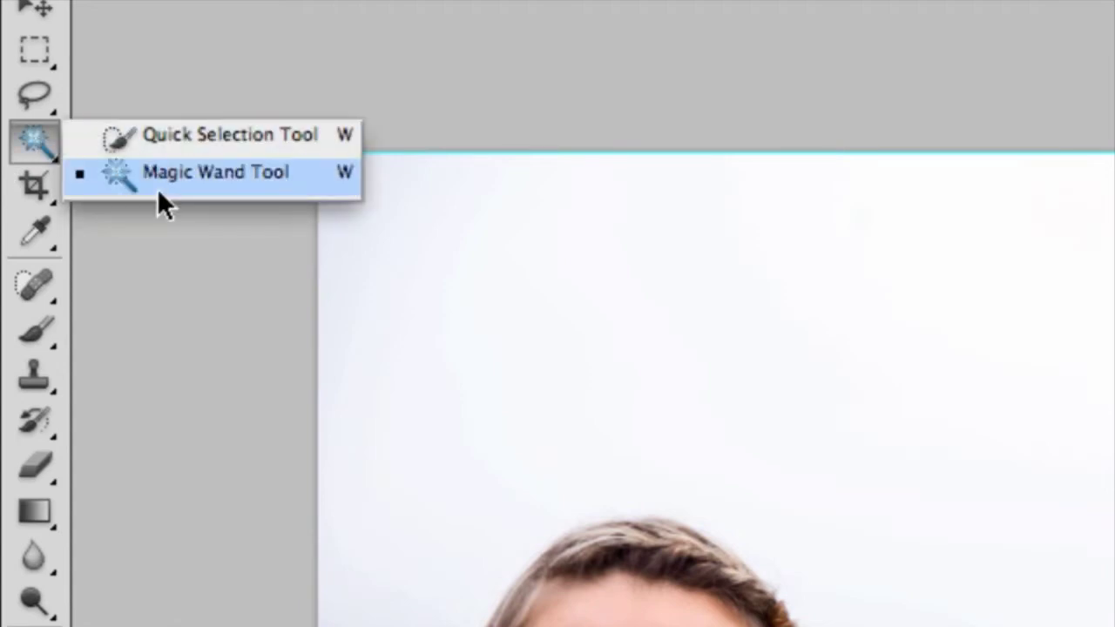
Use Quick Selection to select the woman's face, coat and hair, then the man and his jacket.
click(199, 133)
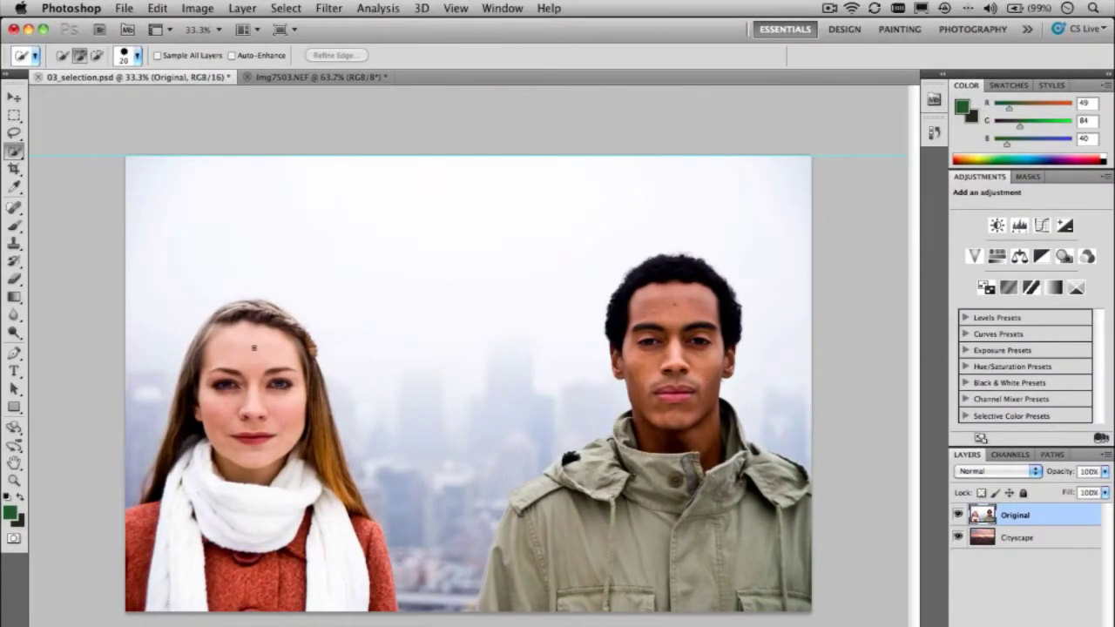
mouse_move(270, 336)
mouse_down()
mouse_move(238, 442)
mouse_move(158, 540)
mouse_move(306, 592)
mouse_move(348, 587)
mouse_move(354, 551)
mouse_move(336, 508)
mouse_up()
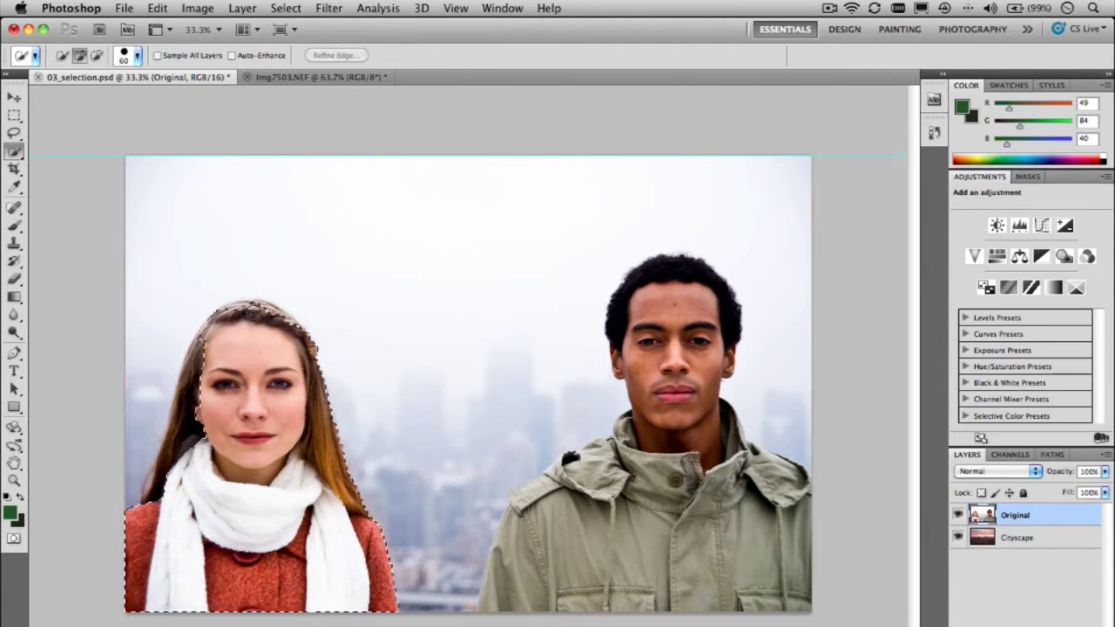
drag(202, 425, 231, 321)
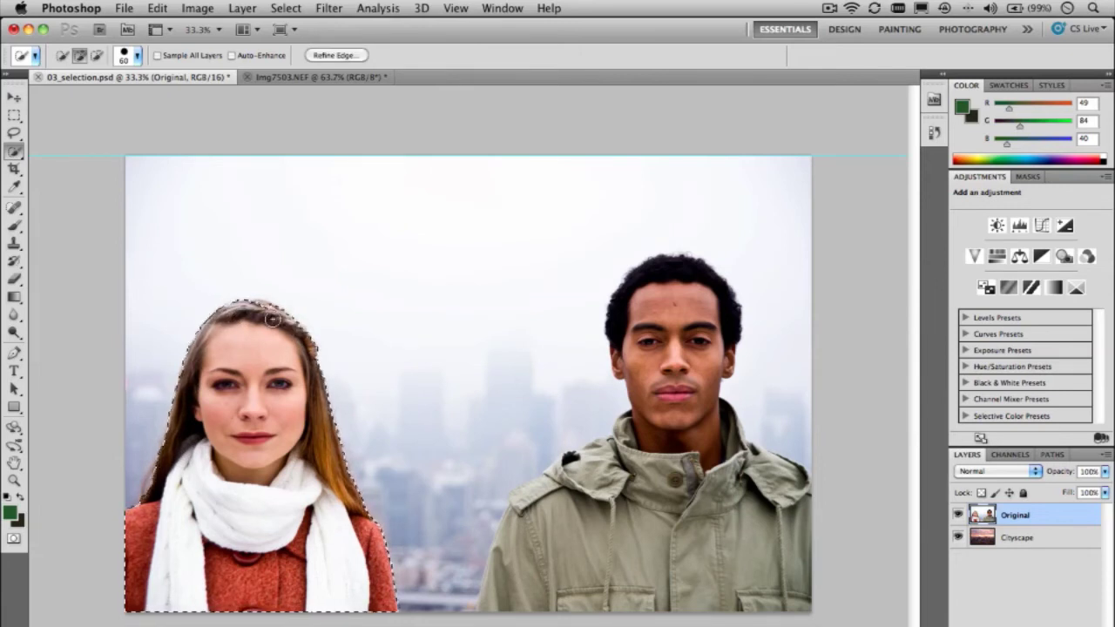
mouse_move(699, 300)
mouse_down()
mouse_move(662, 278)
mouse_move(642, 530)
mouse_move(649, 476)
mouse_move(600, 473)
mouse_move(533, 534)
mouse_move(510, 595)
mouse_up()
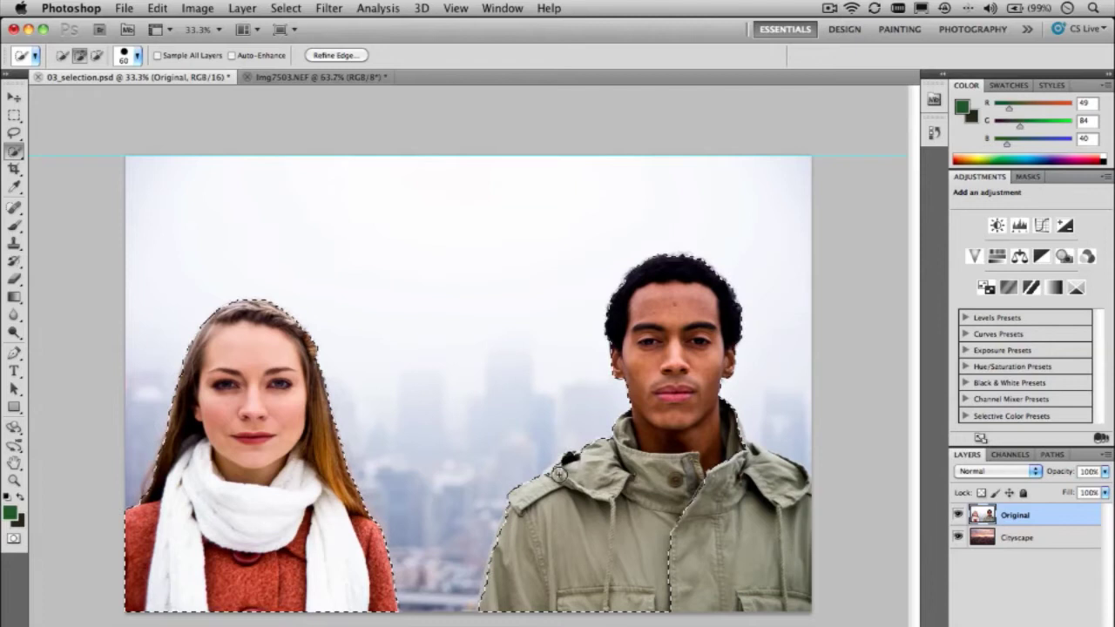
click(745, 540)
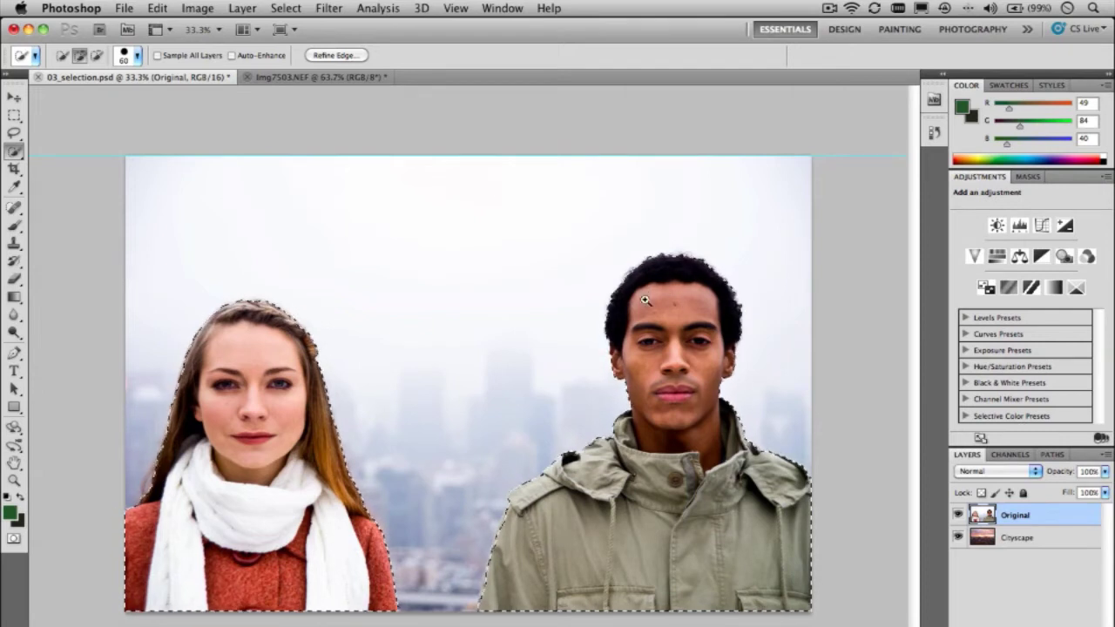
mouse_move(645, 301)
mouse_down()
mouse_move(727, 264)
mouse_move(587, 322)
mouse_up()
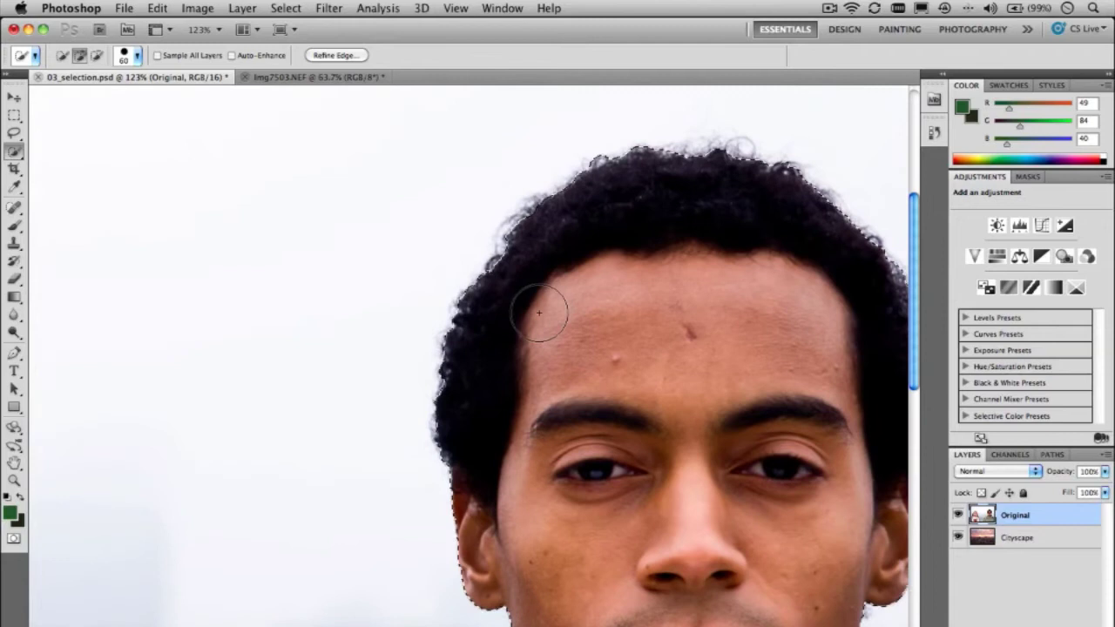
Open Refine Edge for the two-person selection and move the dialog off the man's head.
click(13, 95)
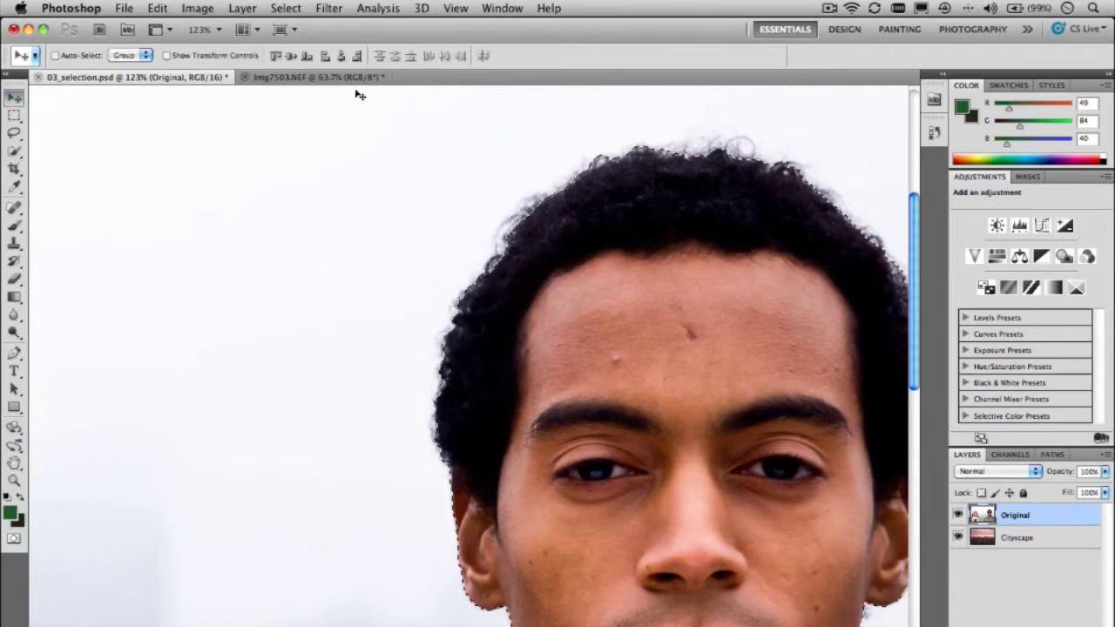
click(15, 152)
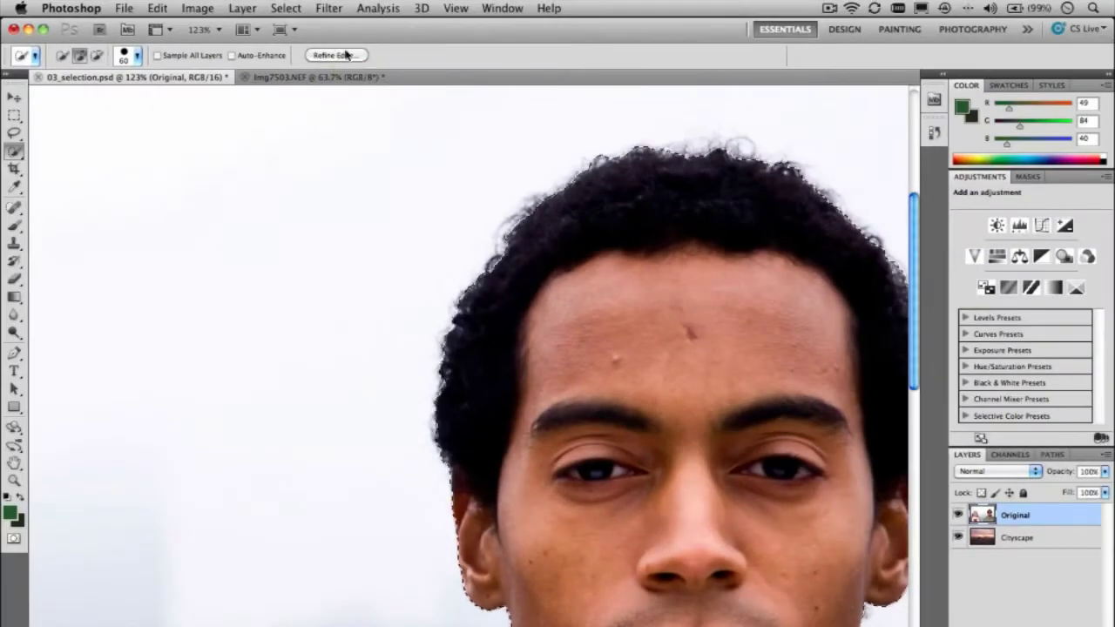
click(345, 55)
drag(649, 95, 244, 31)
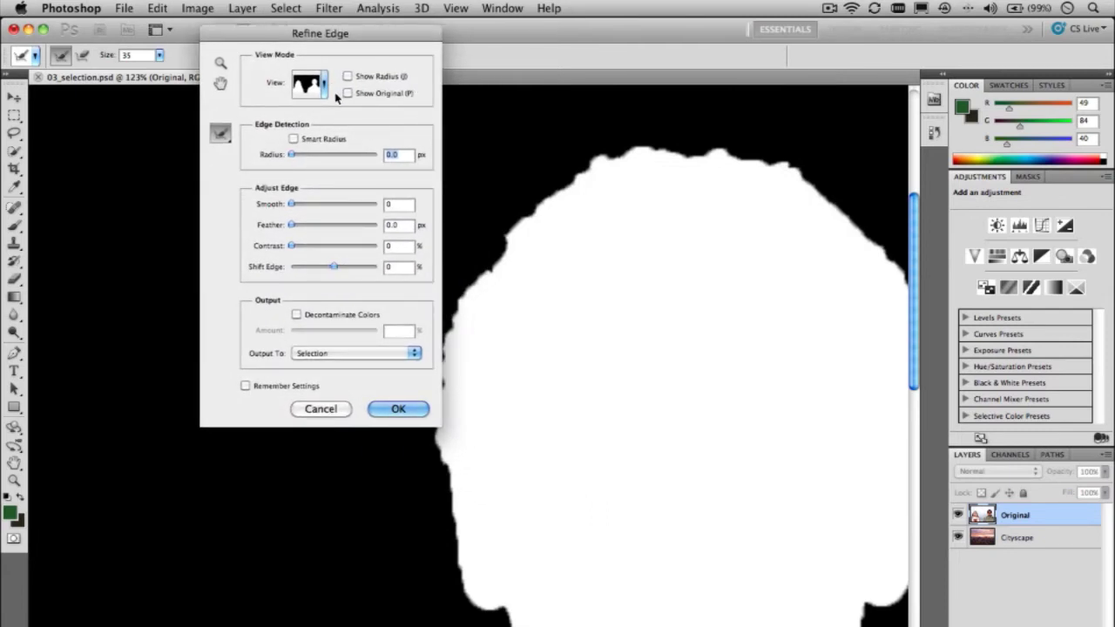
key(alt)
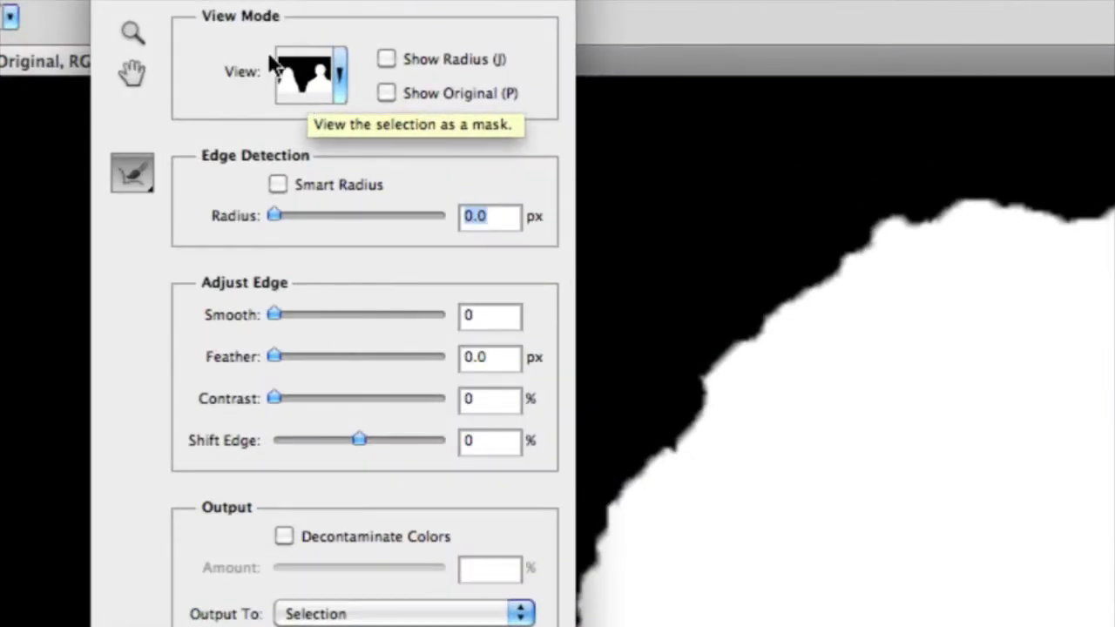
click(340, 77)
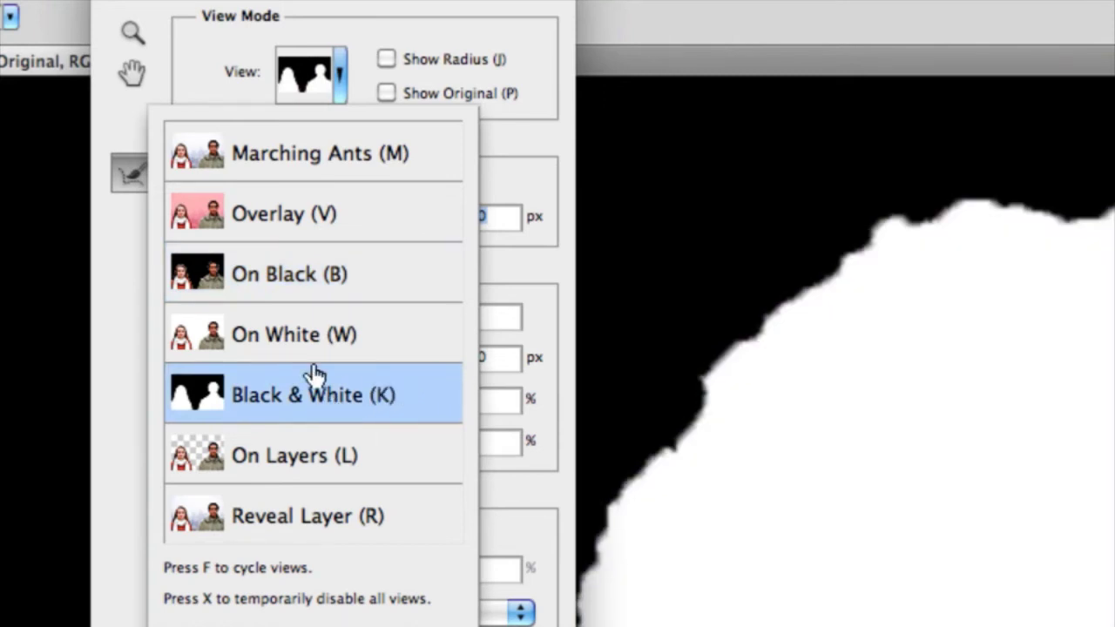
click(133, 309)
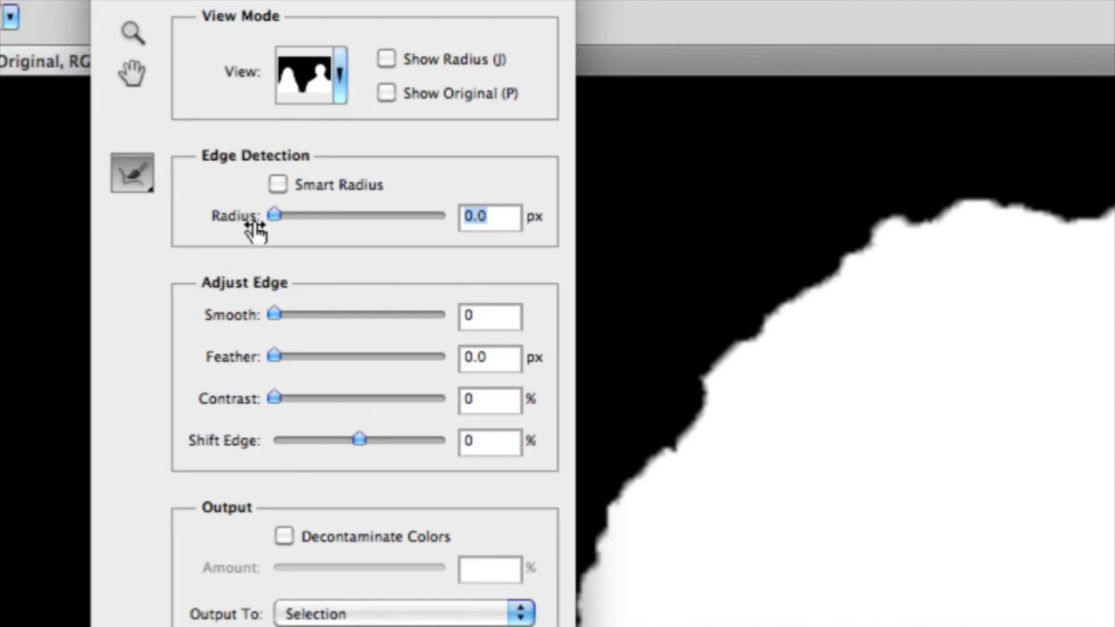
Set the Refine Edge Radius to 35.8 px with Smart Radius, refining the man's curly hair edge.
drag(239, 226, 305, 226)
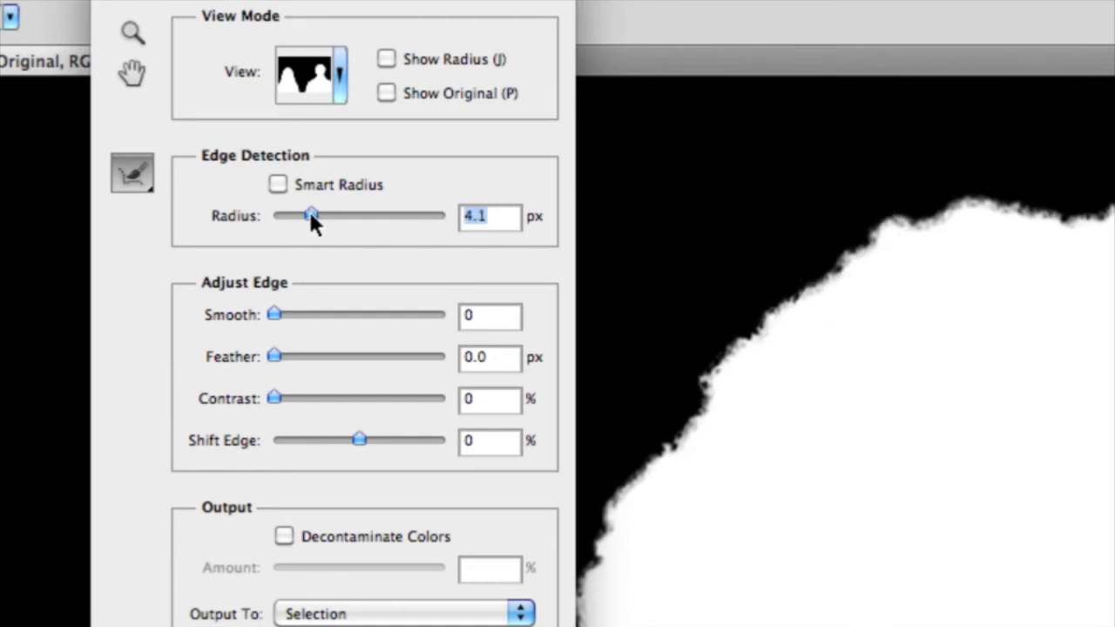
drag(312, 215, 592, 294)
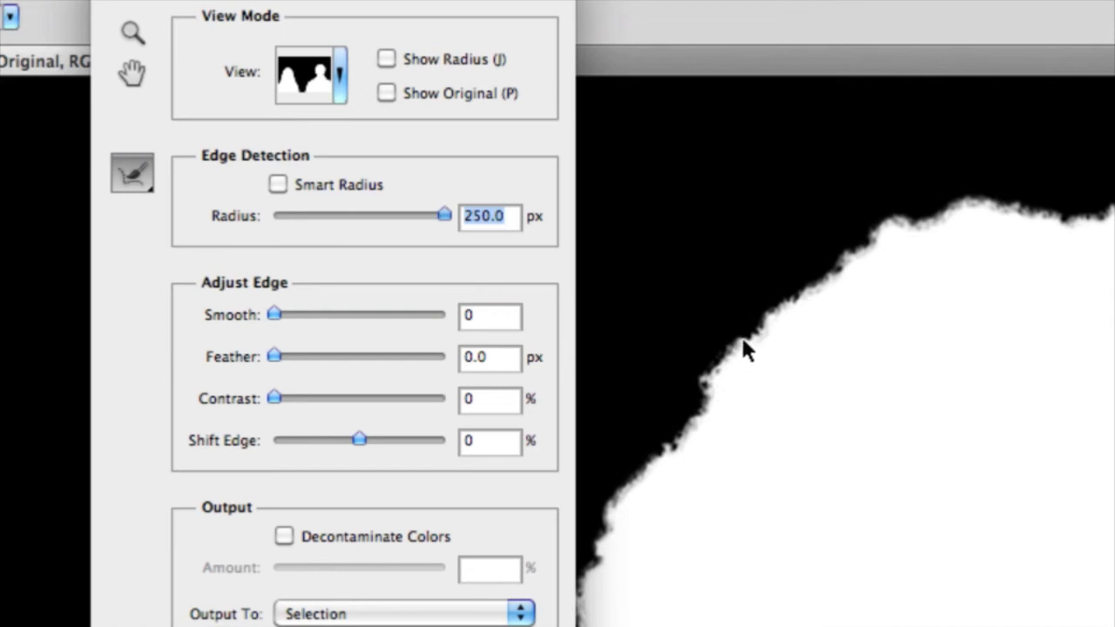
drag(444, 215, 351, 237)
click(324, 215)
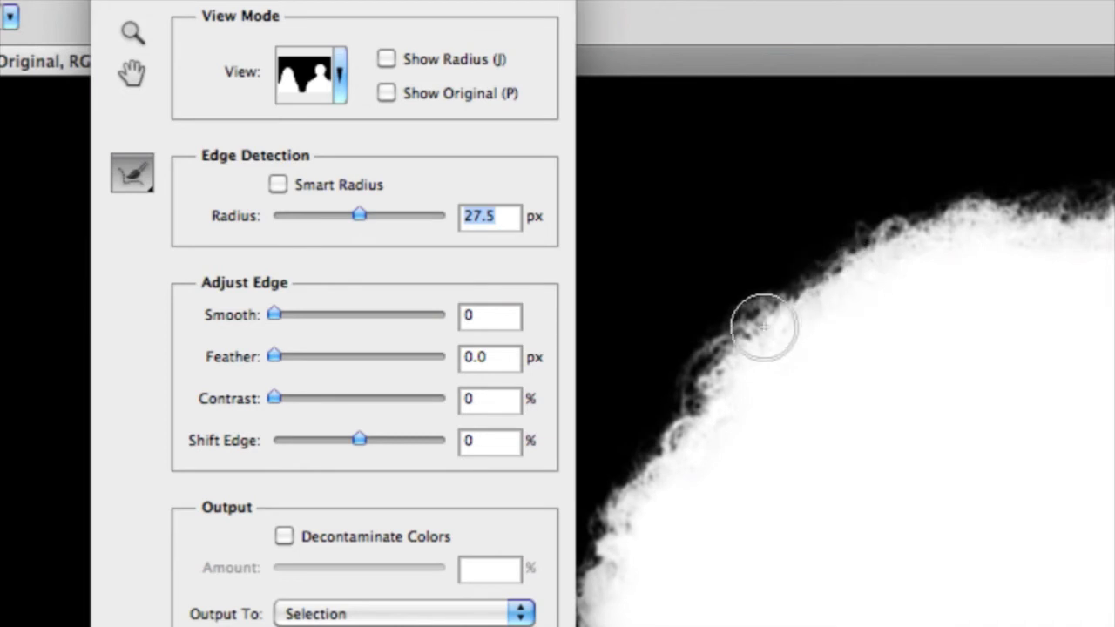
mouse_move(720, 367)
mouse_down()
mouse_move(757, 316)
mouse_move(836, 280)
mouse_up()
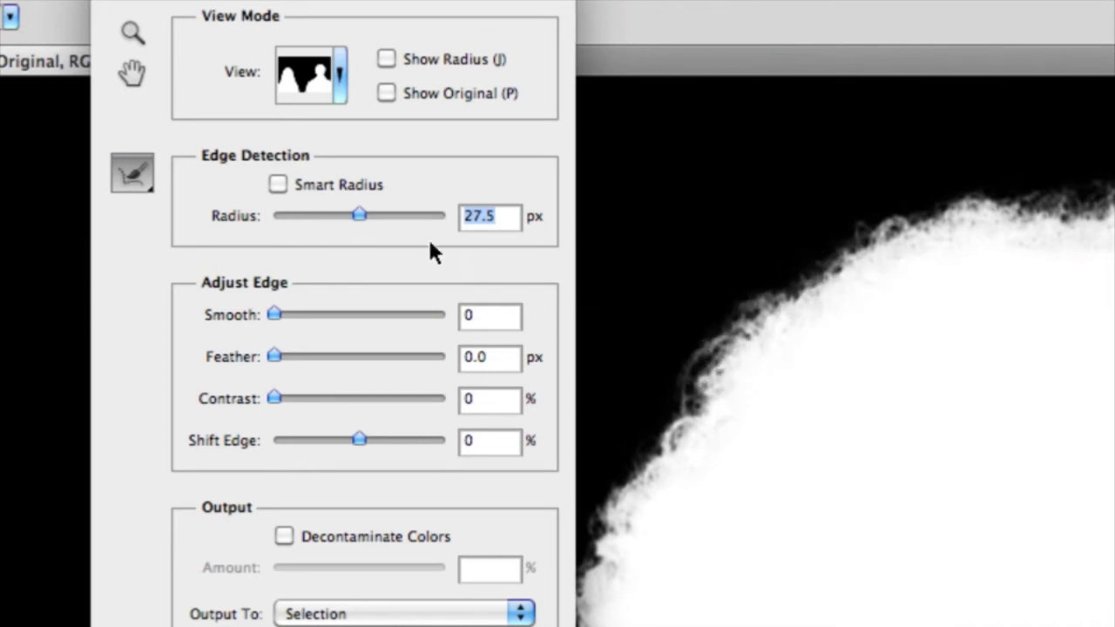
drag(363, 215, 367, 216)
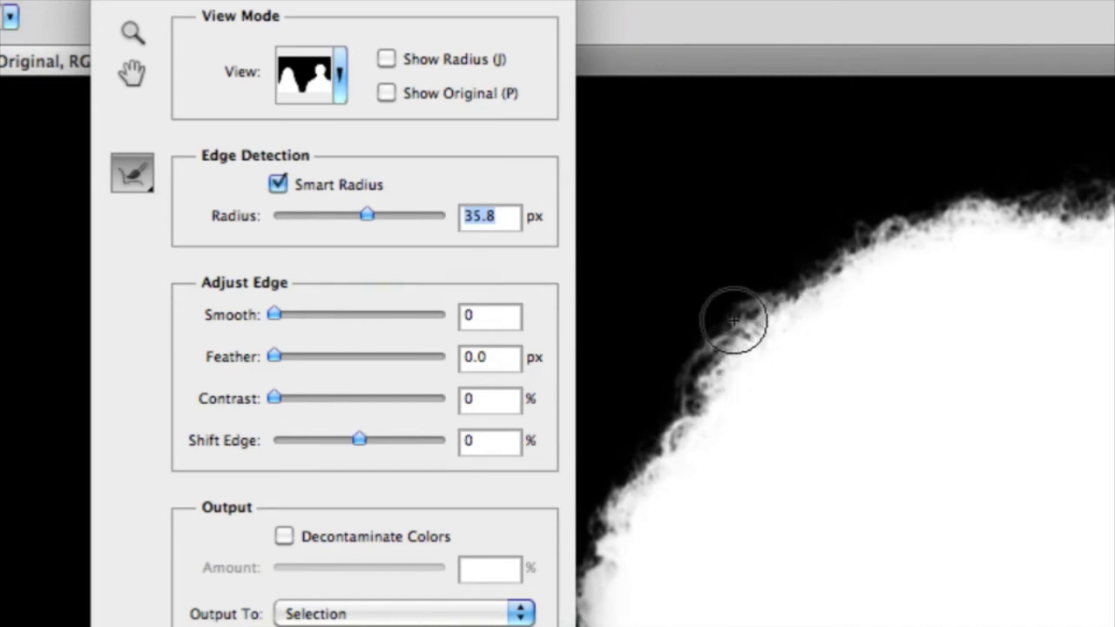
Try Smooth and return it to 0, then set Shift Edge to -5%.
drag(275, 315, 280, 316)
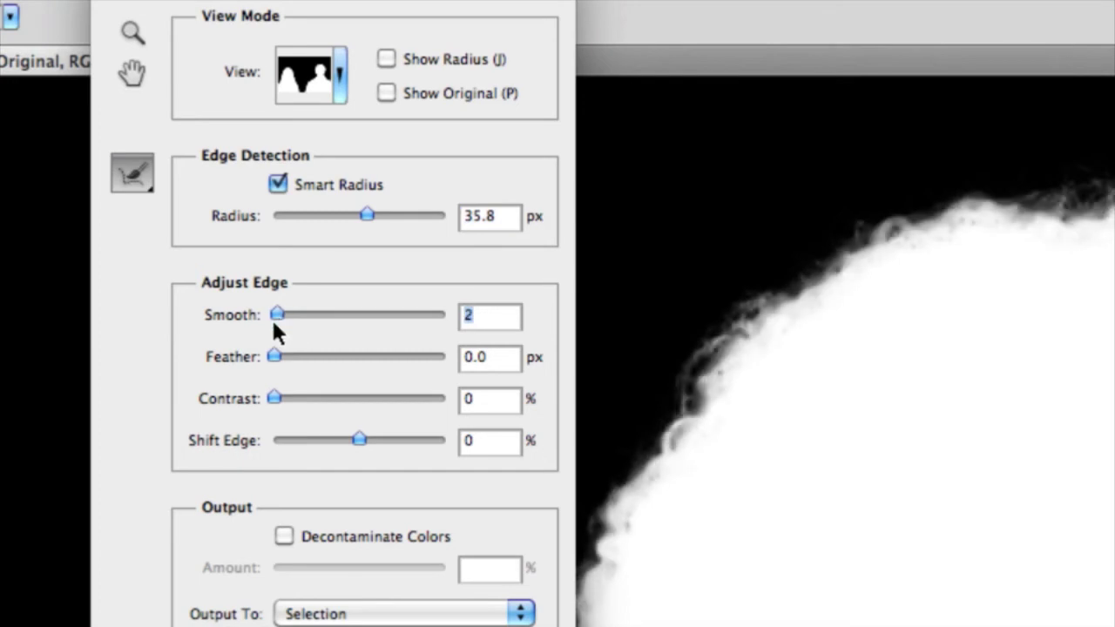
drag(278, 320, 240, 345)
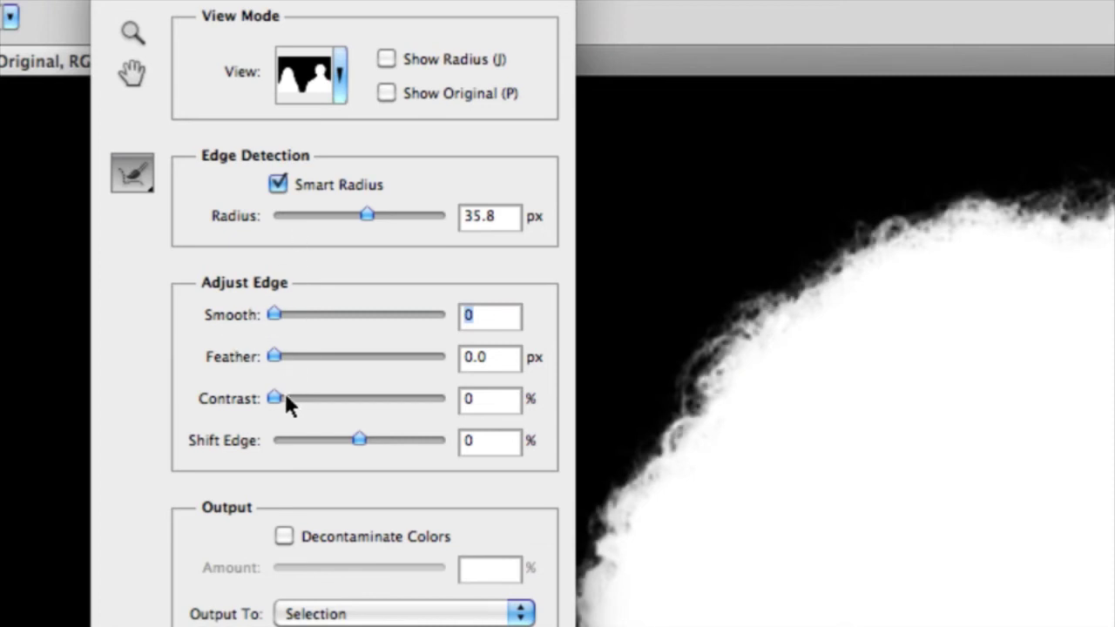
click(352, 440)
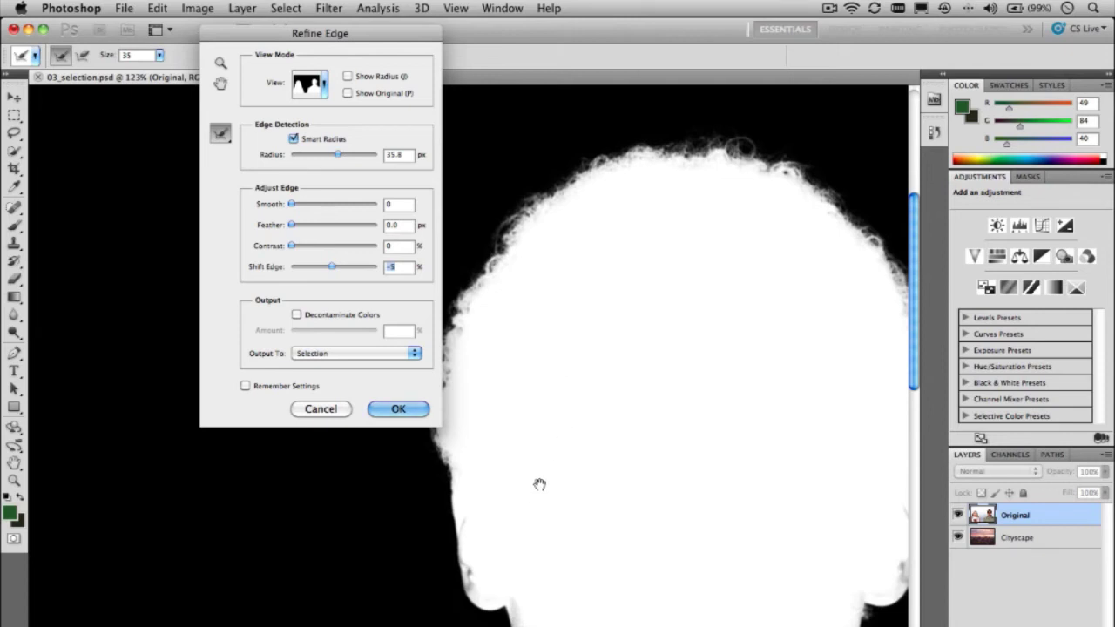
Refine along the shoulder, then switch to the Erase Refinements Tool with a larger brush.
drag(538, 488, 715, 194)
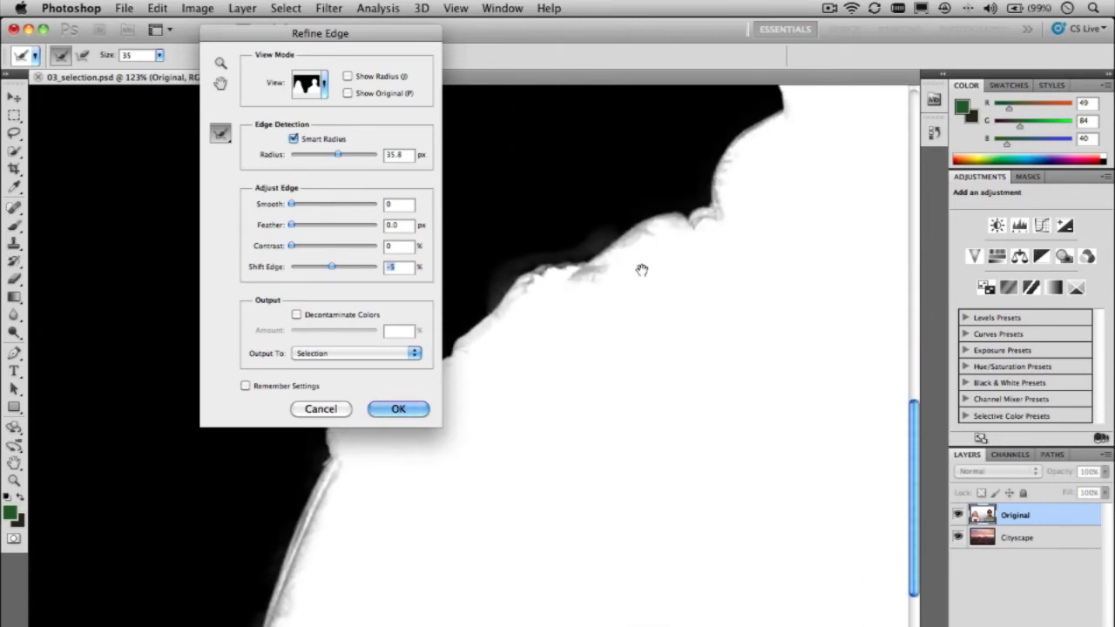
mouse_move(541, 274)
mouse_down()
mouse_move(505, 299)
mouse_move(610, 270)
mouse_move(615, 253)
mouse_move(588, 269)
mouse_move(630, 244)
mouse_move(565, 264)
mouse_move(489, 318)
mouse_up()
click(227, 137)
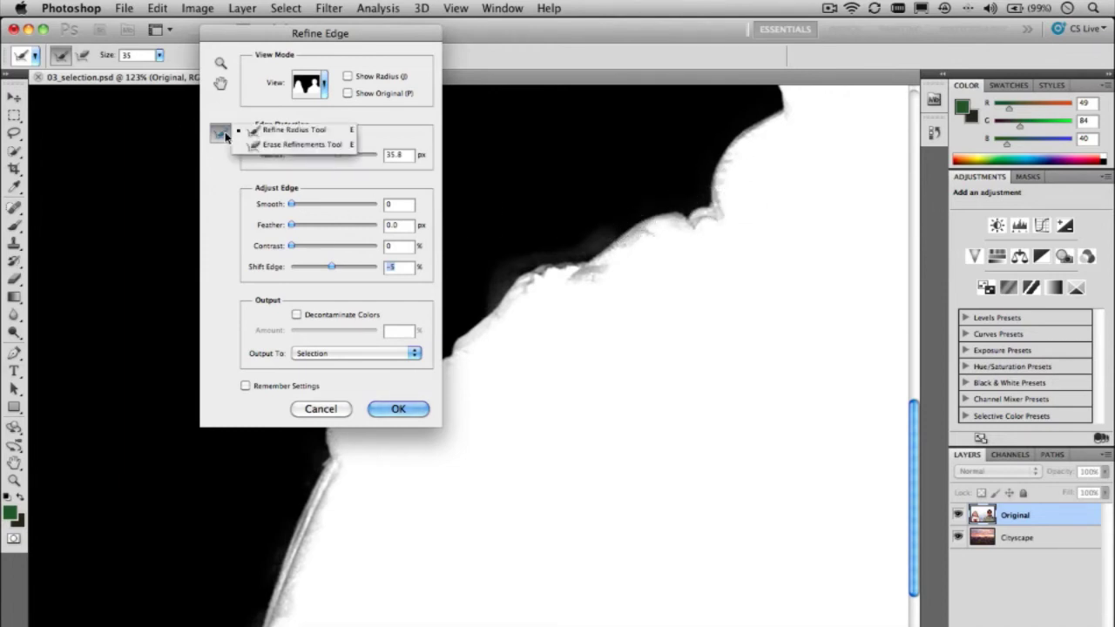
click(288, 147)
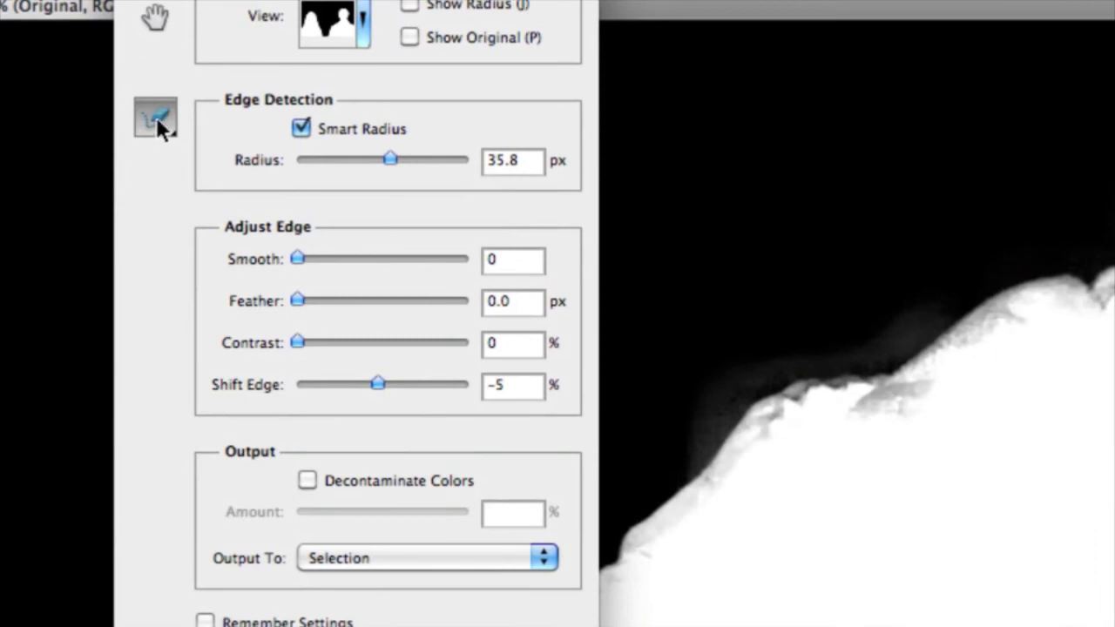
click(155, 116)
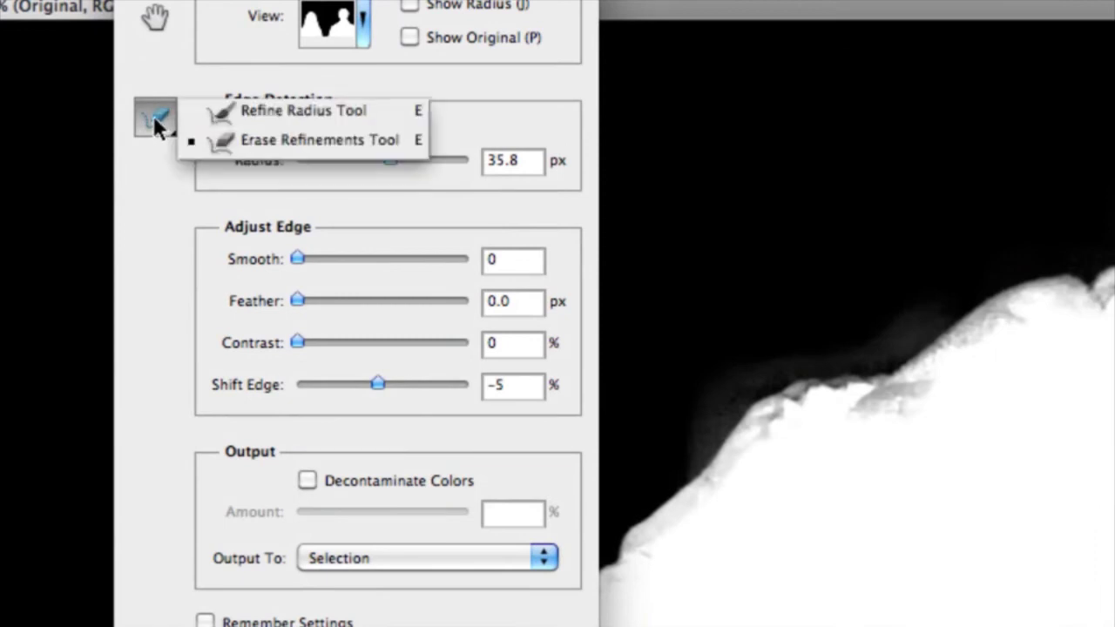
click(307, 139)
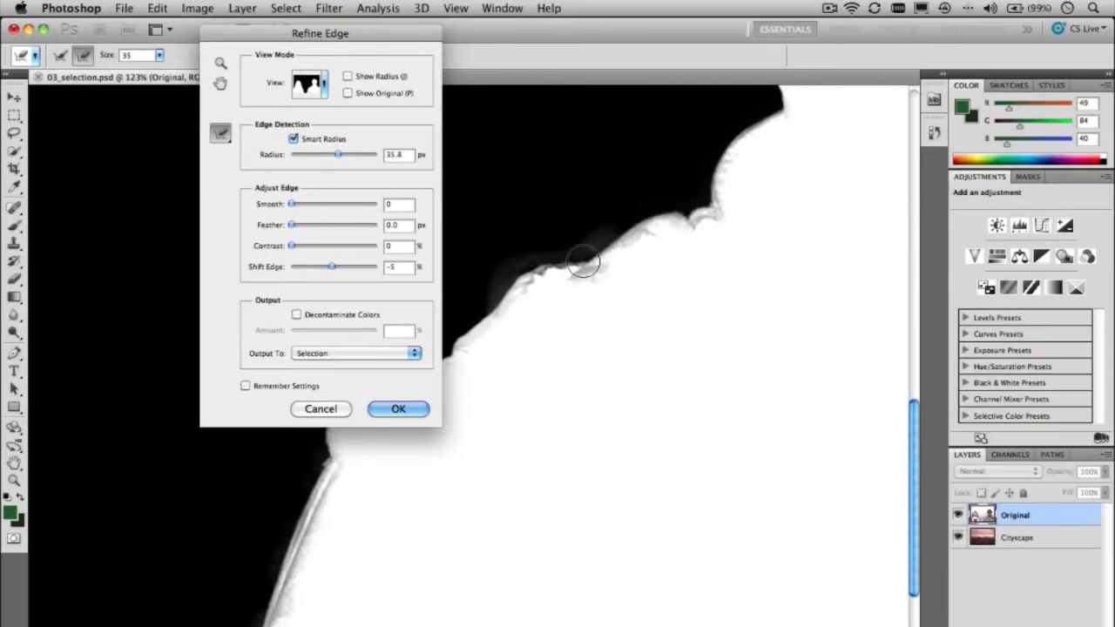
key(bracketright)
key(bracketright)
Erase the soft refinement fringe along the man's shoulder edge.
mouse_move(588, 253)
mouse_down()
mouse_move(705, 209)
mouse_move(538, 288)
mouse_move(651, 243)
mouse_move(719, 193)
mouse_move(743, 134)
mouse_move(765, 157)
mouse_up()
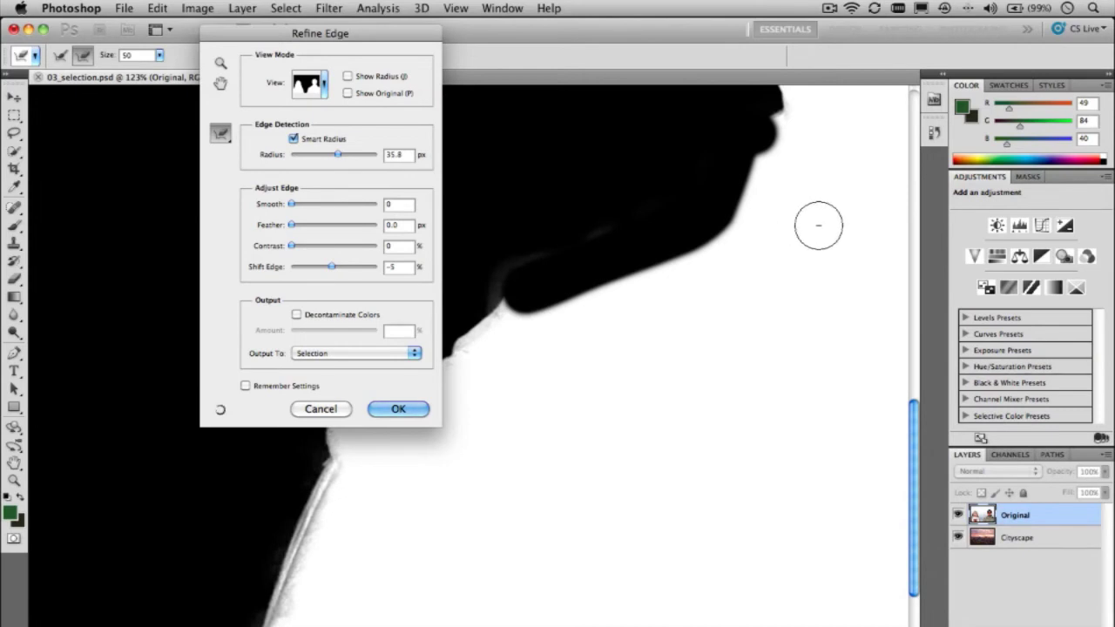
drag(580, 265, 510, 282)
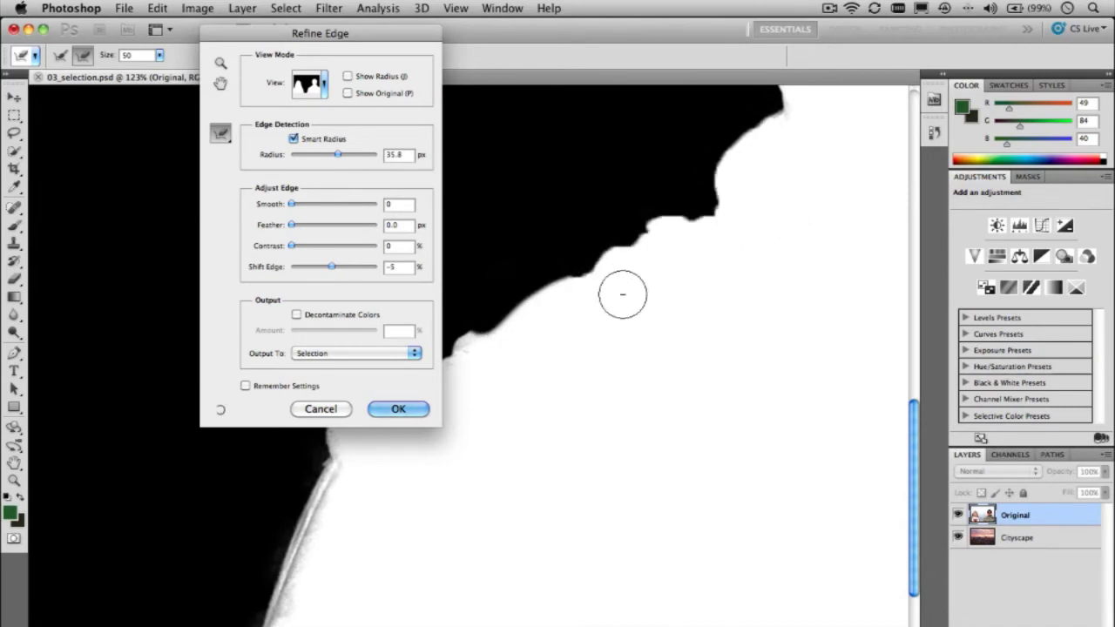
mouse_move(614, 325)
mouse_down()
mouse_move(653, 319)
mouse_move(724, 277)
mouse_up()
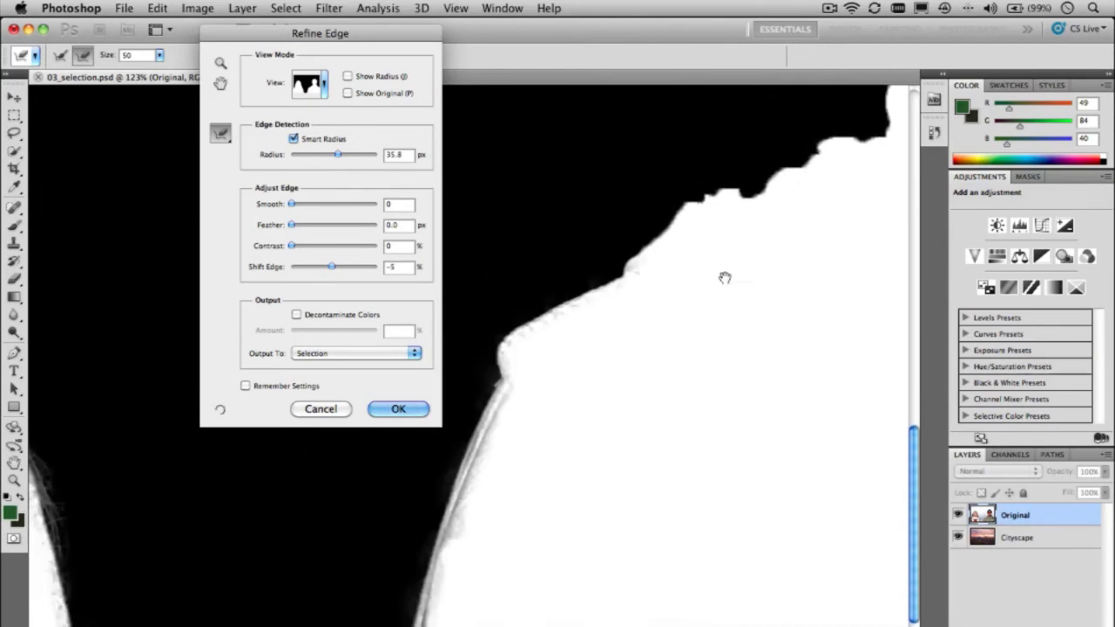
mouse_move(662, 262)
mouse_down()
mouse_move(555, 306)
mouse_move(515, 359)
mouse_move(448, 505)
mouse_up()
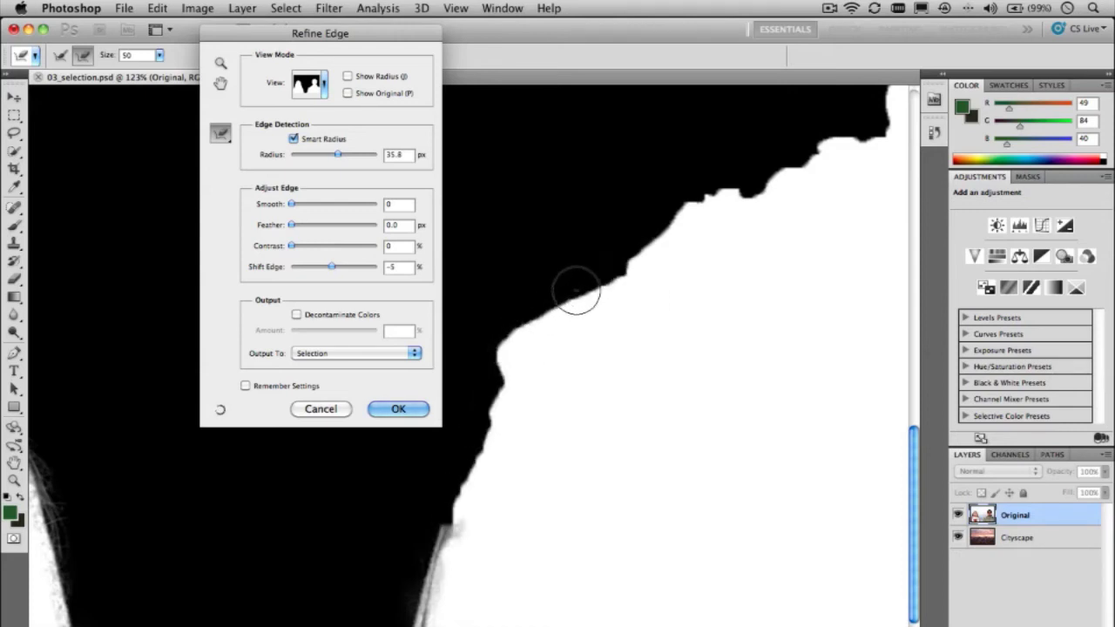
With a smaller Erase Refinements brush, erase more fringe down the shoulder edge, then zoom out.
click(220, 133)
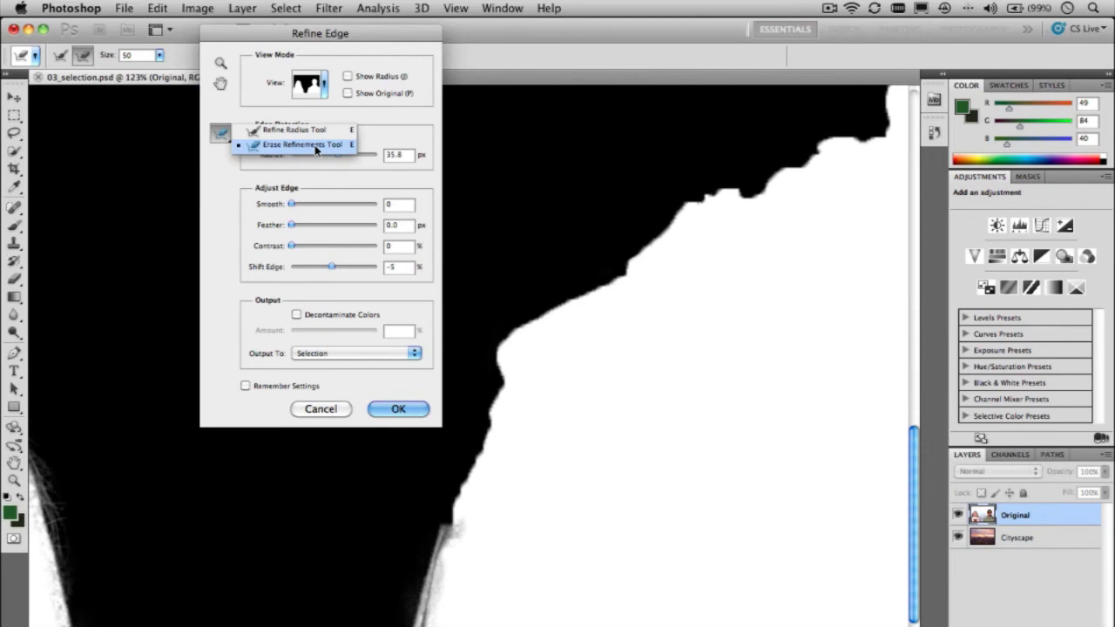
click(296, 135)
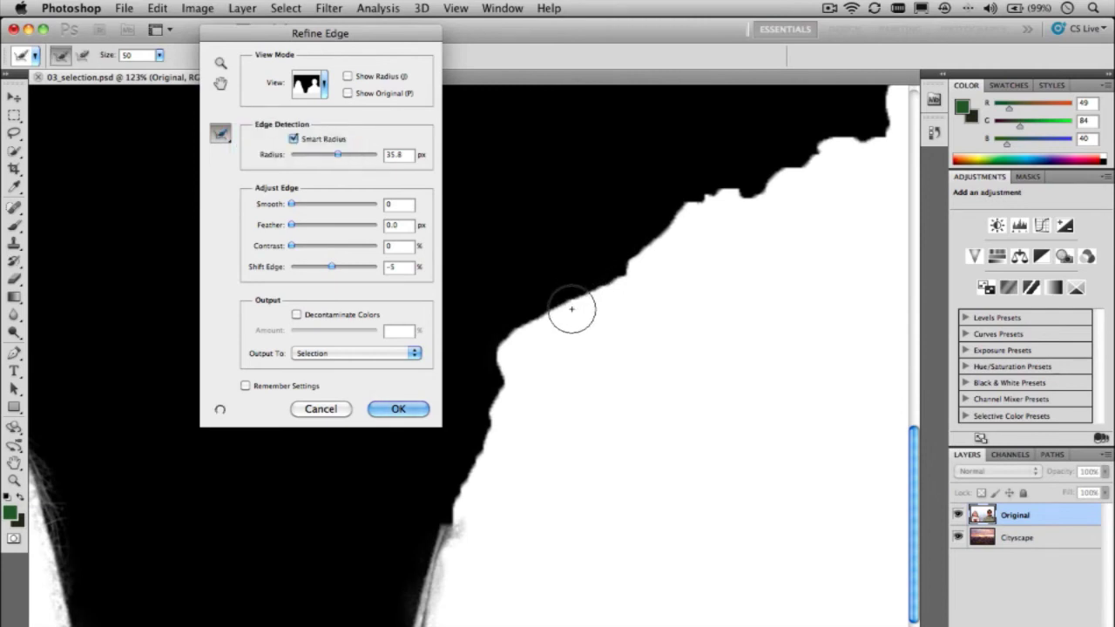
key(bracketleft)
key(bracketleft)
key(bracketleft)
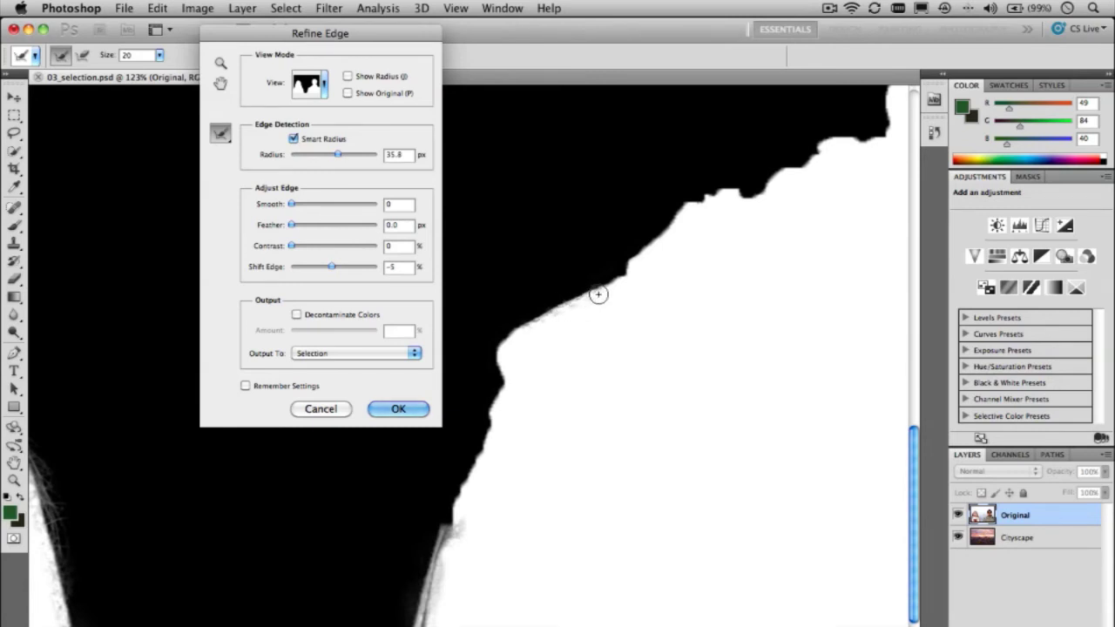
drag(222, 137, 261, 144)
drag(624, 278, 555, 302)
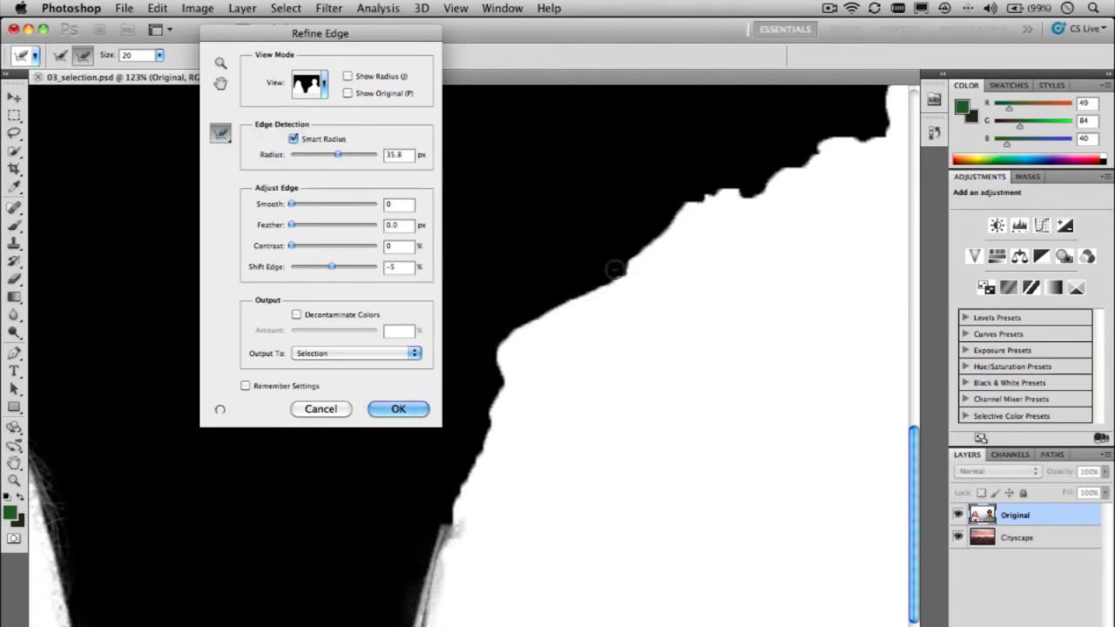
mouse_move(615, 269)
mouse_down()
mouse_move(478, 508)
mouse_move(444, 541)
mouse_move(415, 615)
mouse_up()
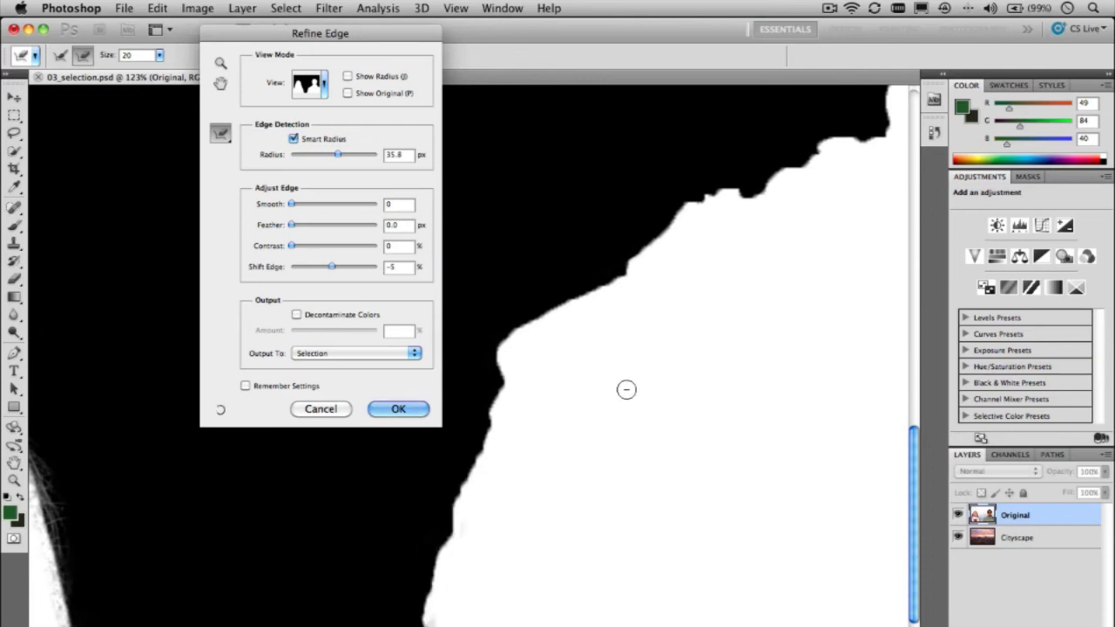
key(super+minus)
key(super+minus)
key(super+minus)
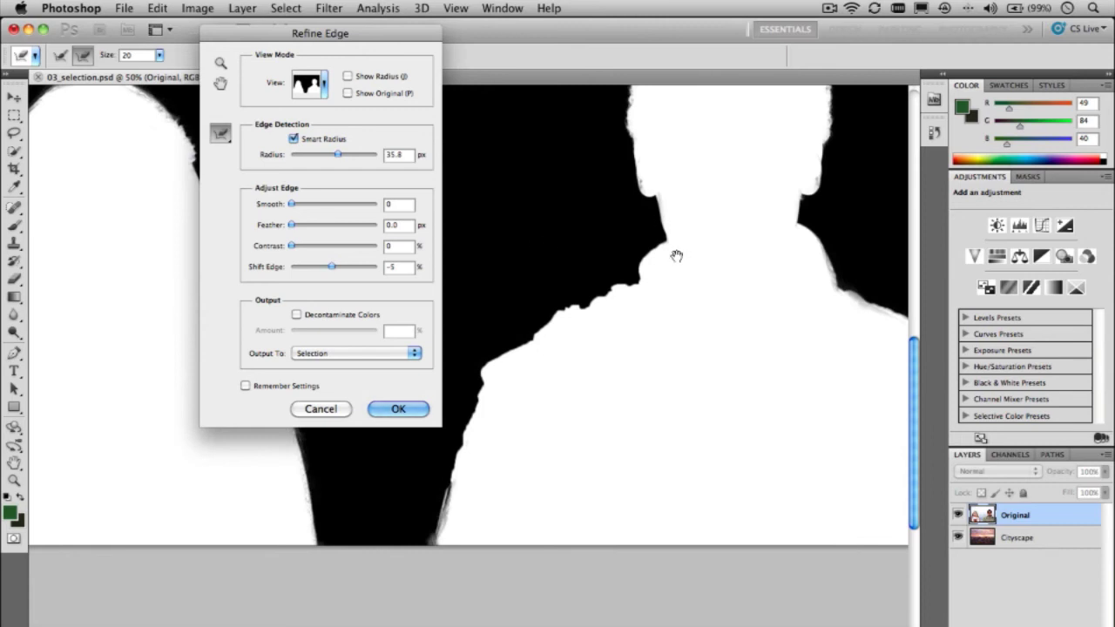
Output the refined selection to a New Layer with Layer Mask and apply it.
key(super+minus)
key(super+plus)
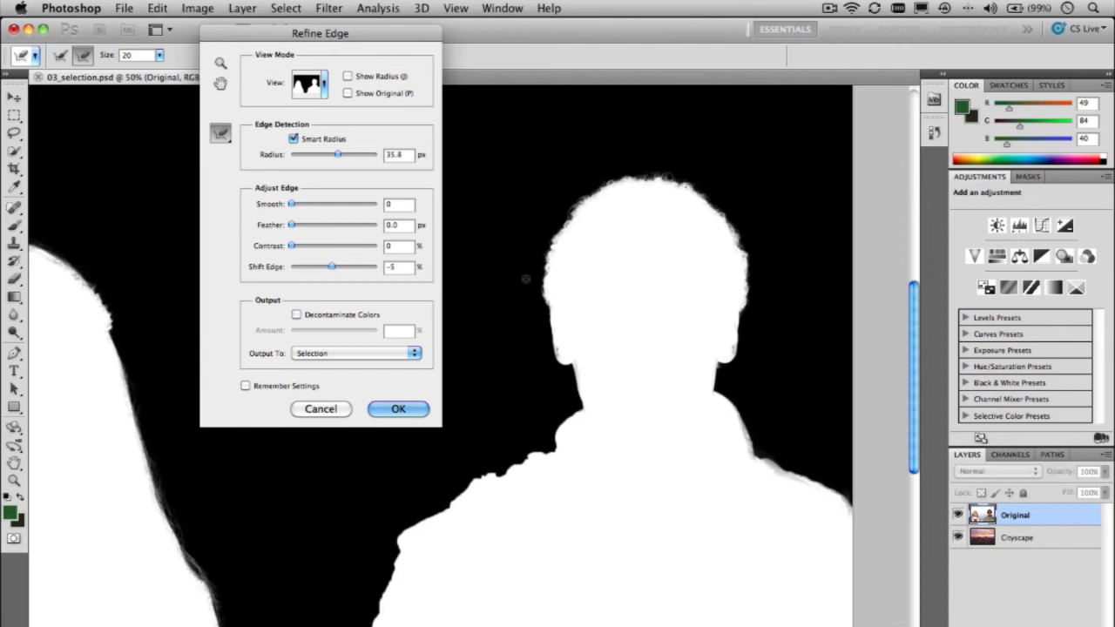
key(alt)
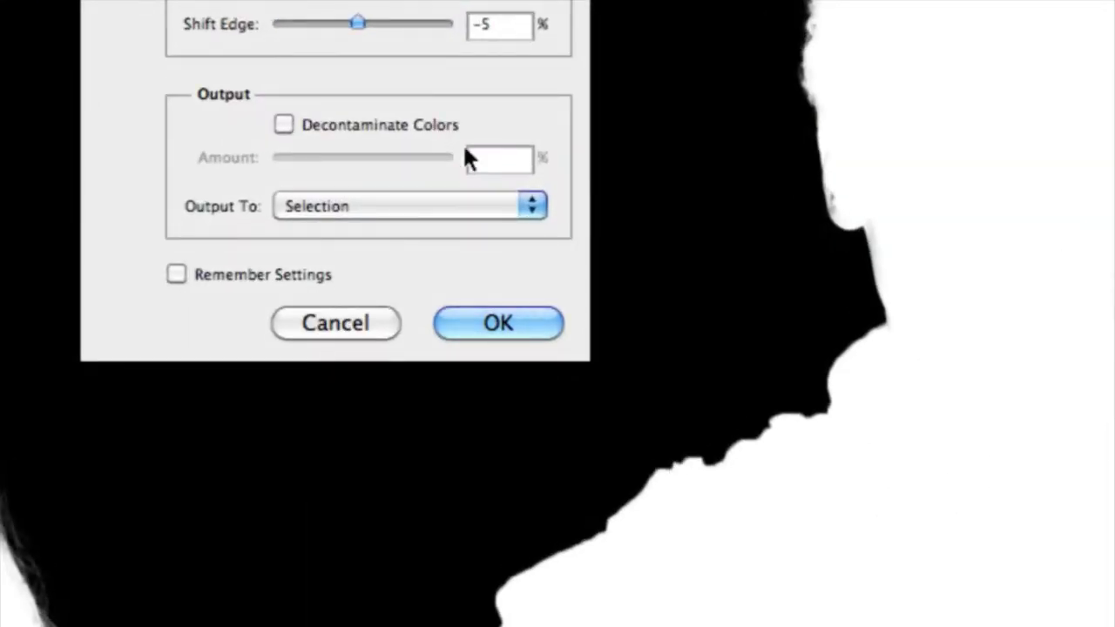
click(512, 207)
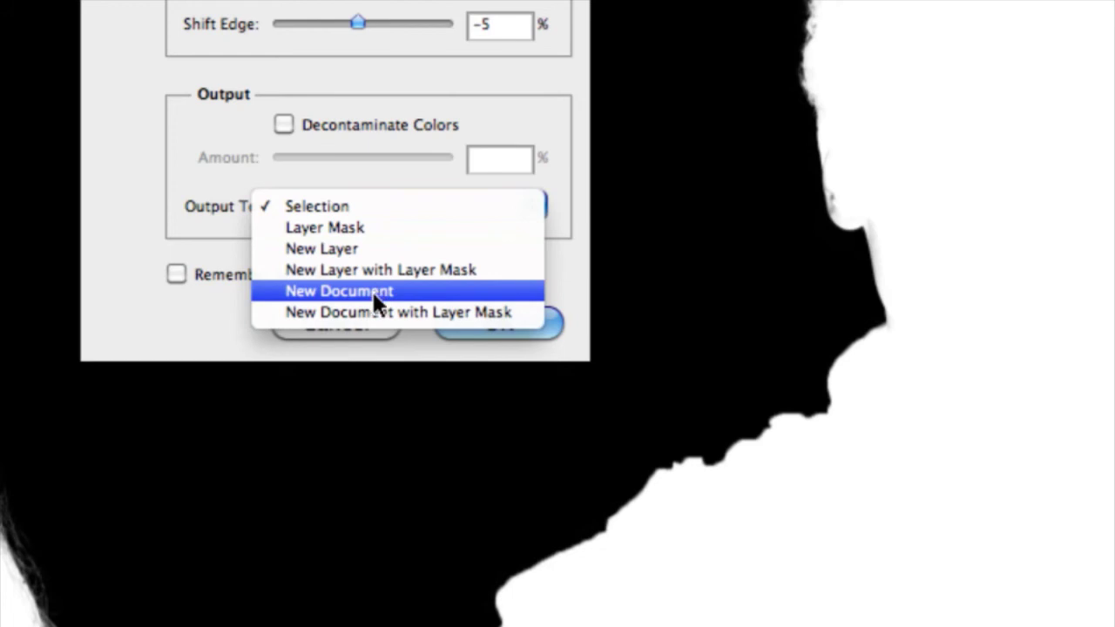
click(460, 266)
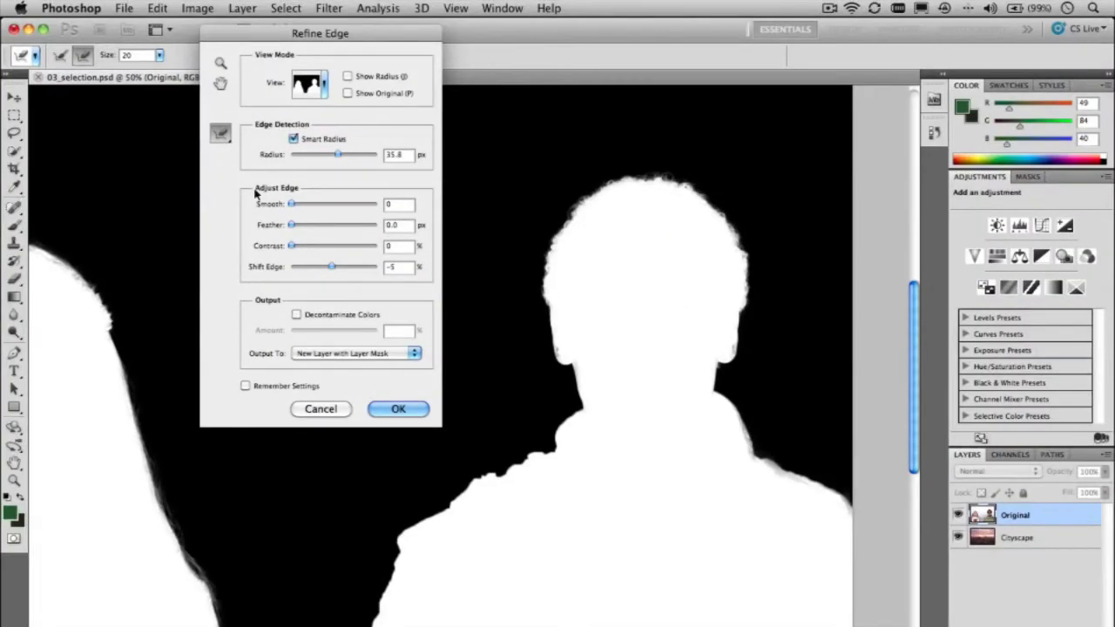
click(392, 407)
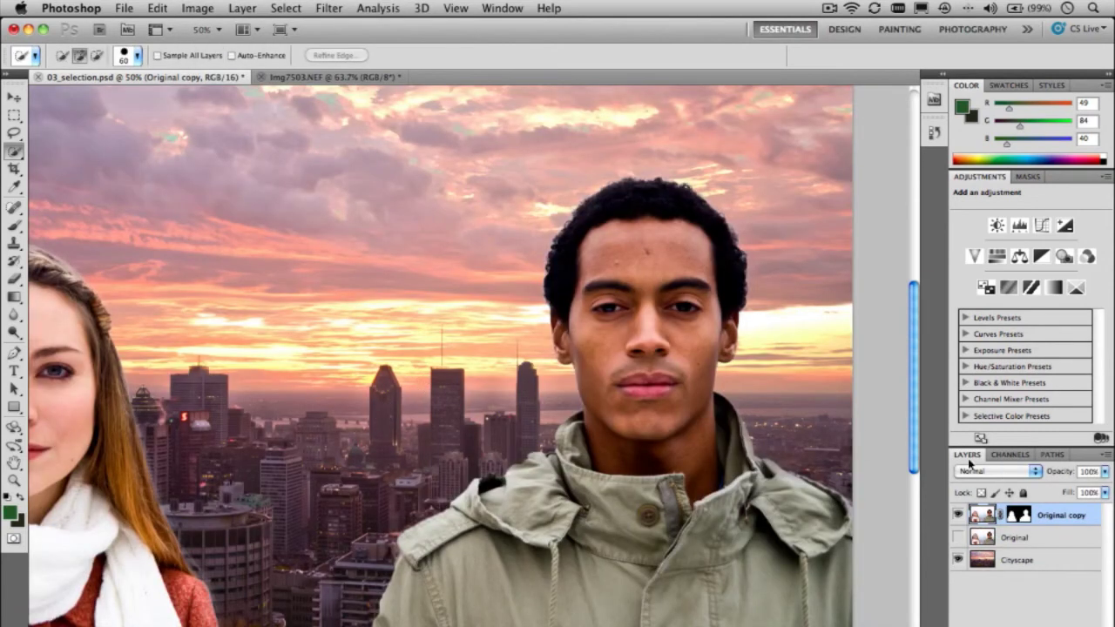
Float the Layers panel, target the Original copy layer mask, and switch to Img7503.NEF.
drag(970, 462, 349, 166)
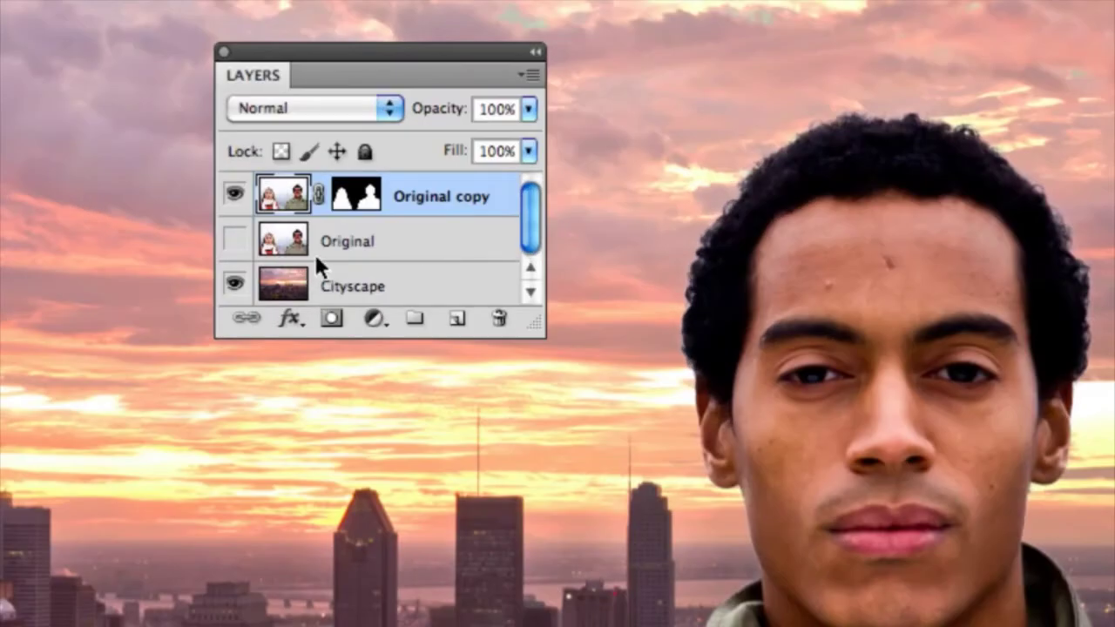
click(357, 199)
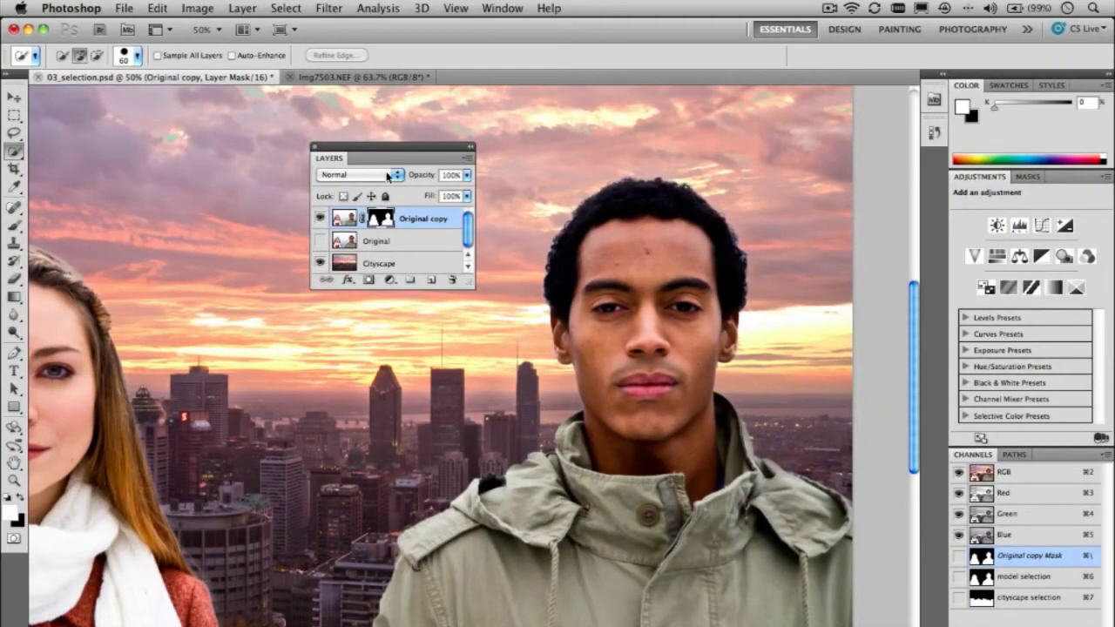
drag(358, 145, 669, 155)
click(372, 77)
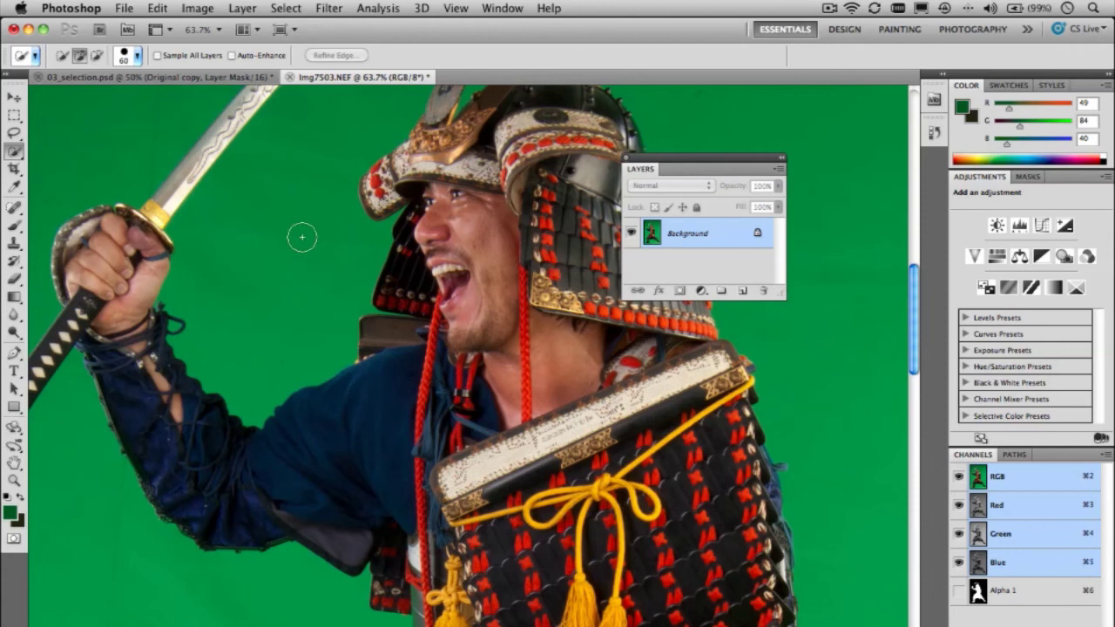
Pan the samurai back into view and load the saved Alpha 1 selection.
scroll(303, 237, left, 5)
scroll(302, 237, up, 3)
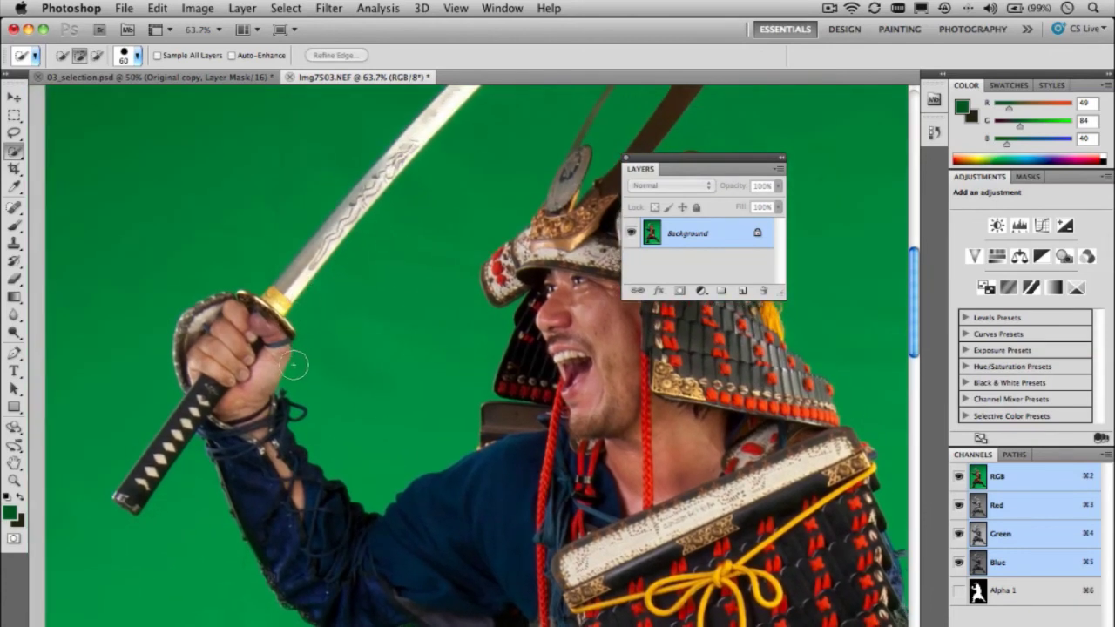
mouse_move(462, 414)
mouse_down()
mouse_move(343, 308)
mouse_move(365, 318)
mouse_up()
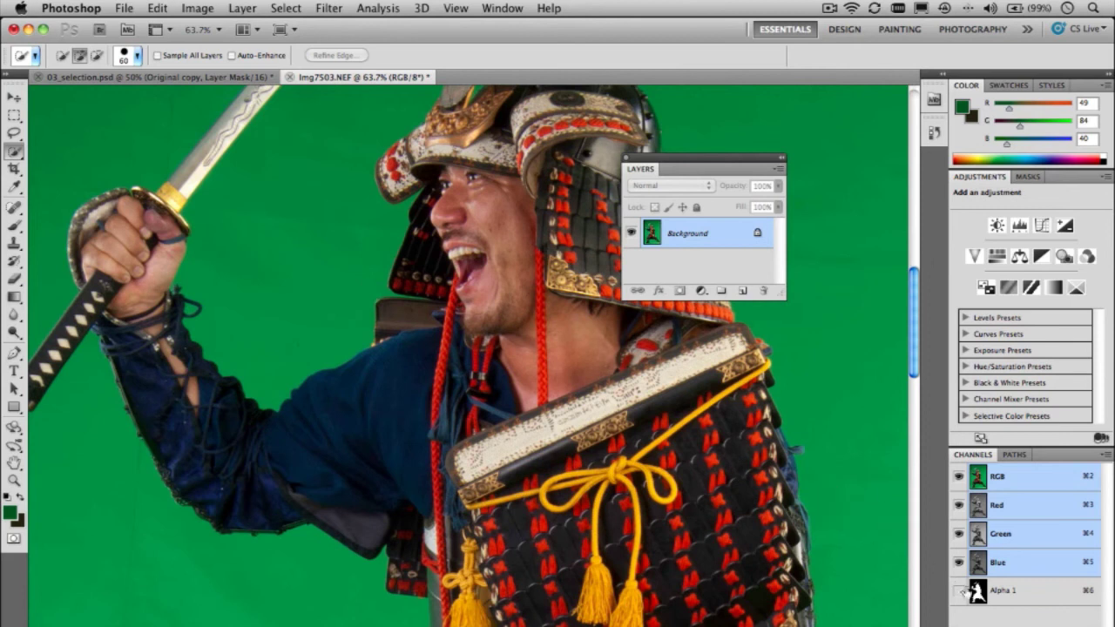
key(super+alt+6)
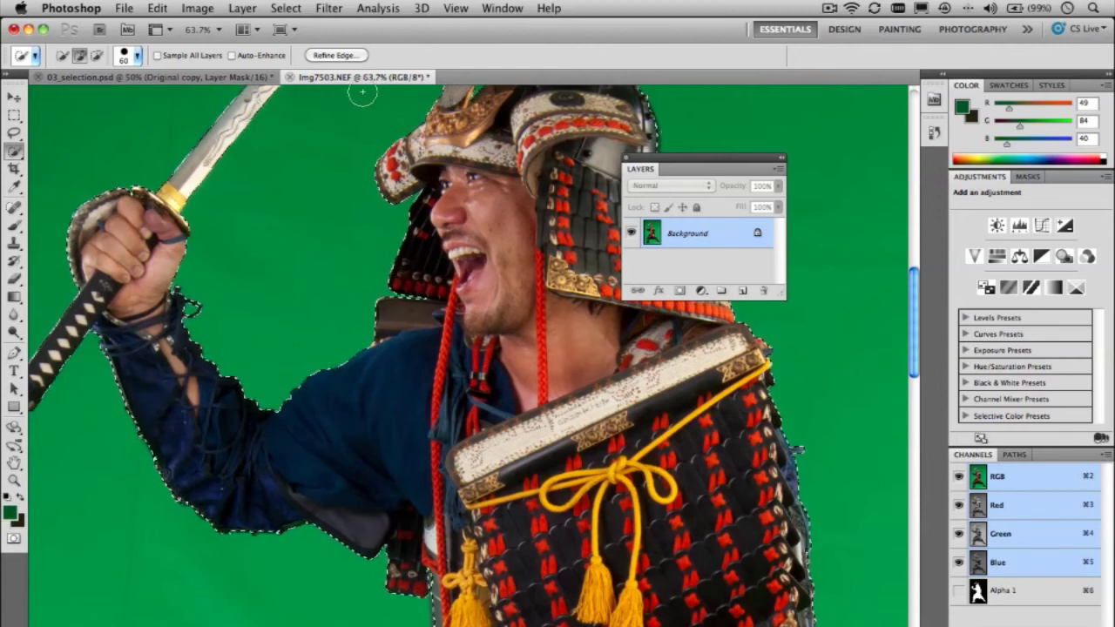
Open Refine Edge on the samurai selection at 3.1 px Radius, preview On Black, and zoom into his shoulder.
click(335, 55)
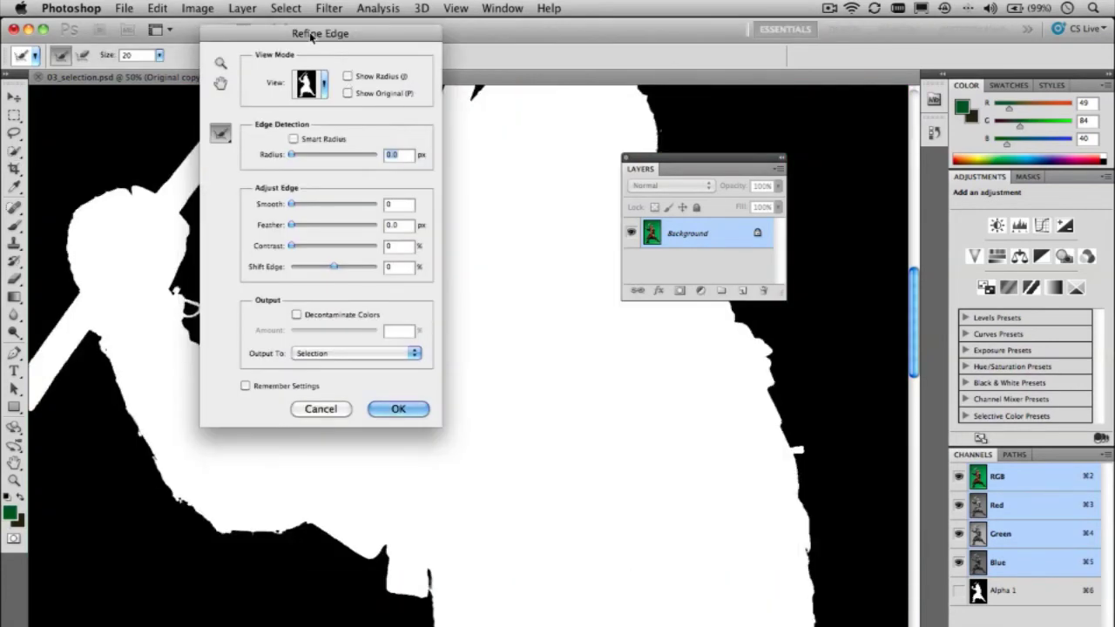
drag(352, 57, 600, 82)
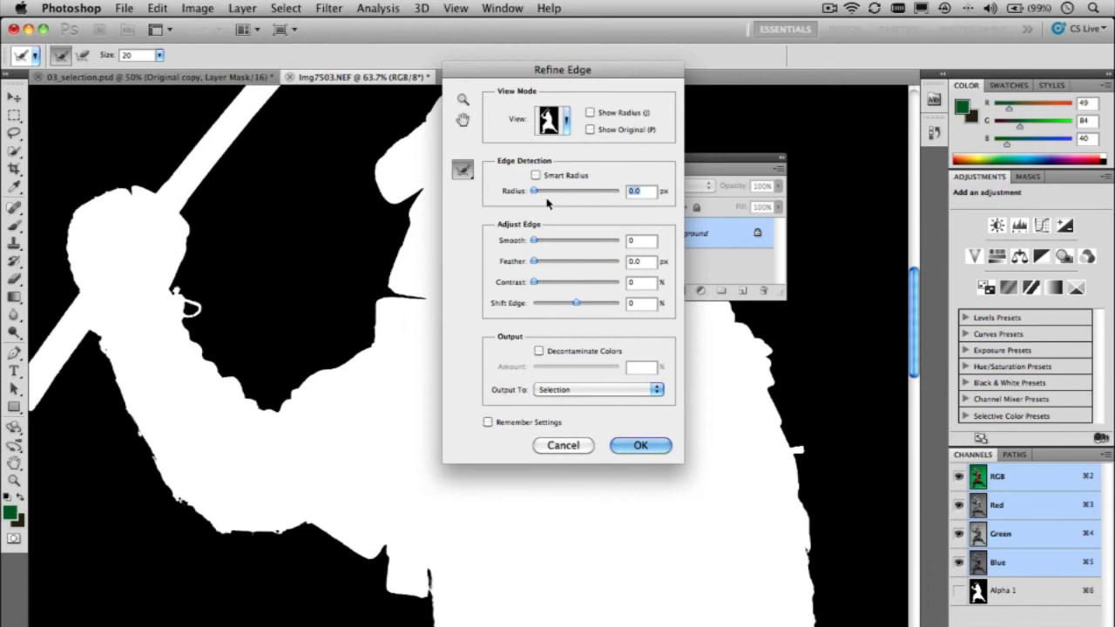
click(566, 122)
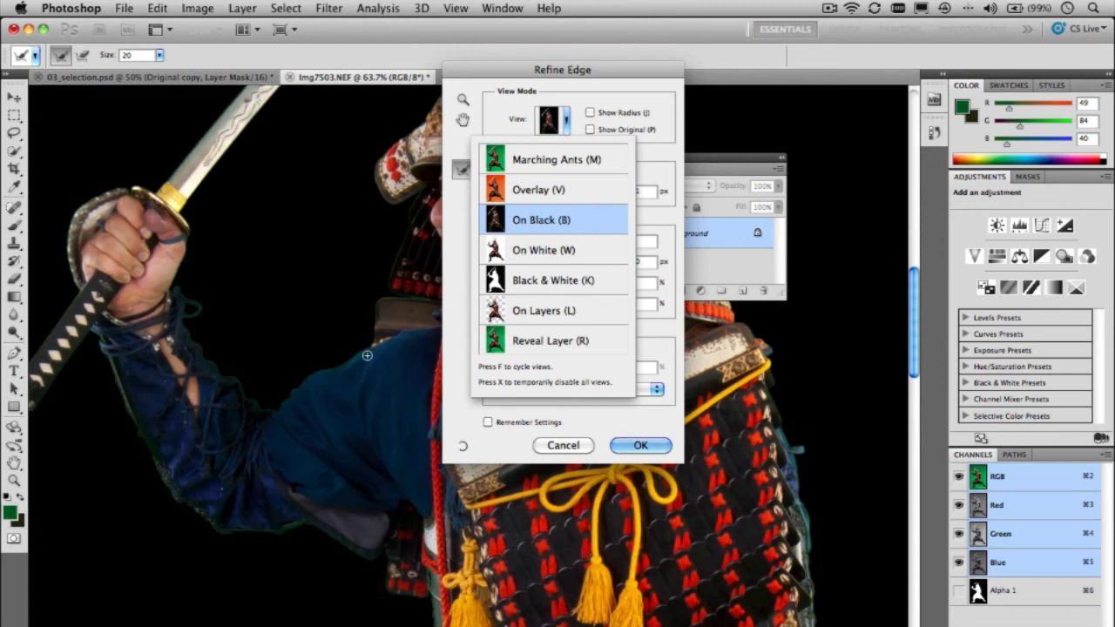
click(306, 406)
mouse_move(306, 406)
mouse_down()
mouse_move(335, 370)
mouse_move(390, 232)
mouse_move(364, 304)
mouse_up()
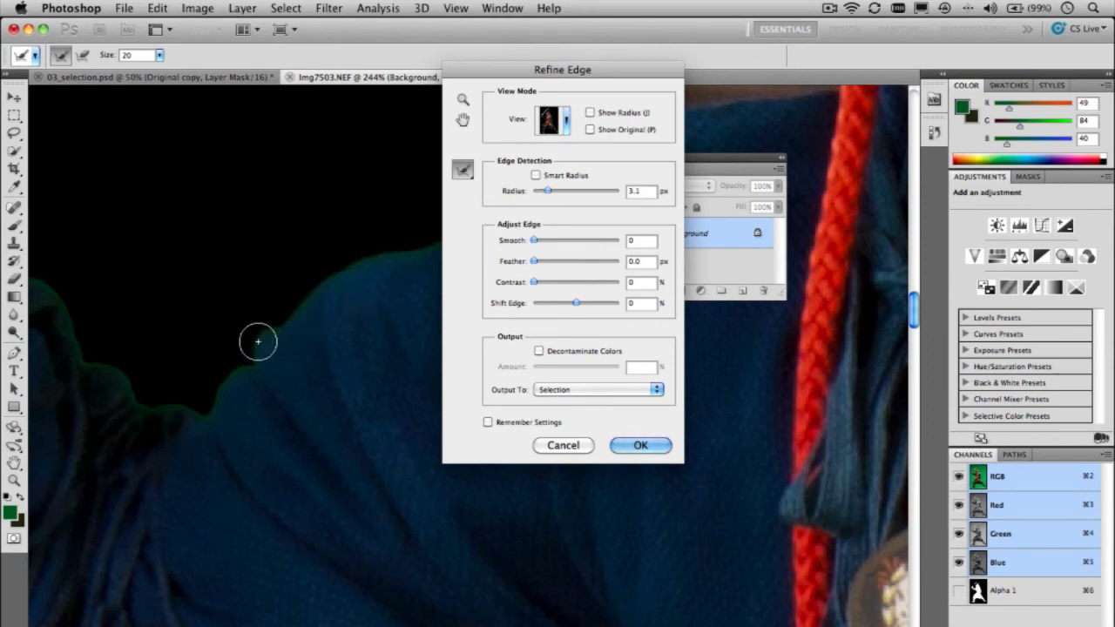
Enable Decontaminate Colors, compare it off and on, and raise its Amount from 61 to 89%.
key(alt)
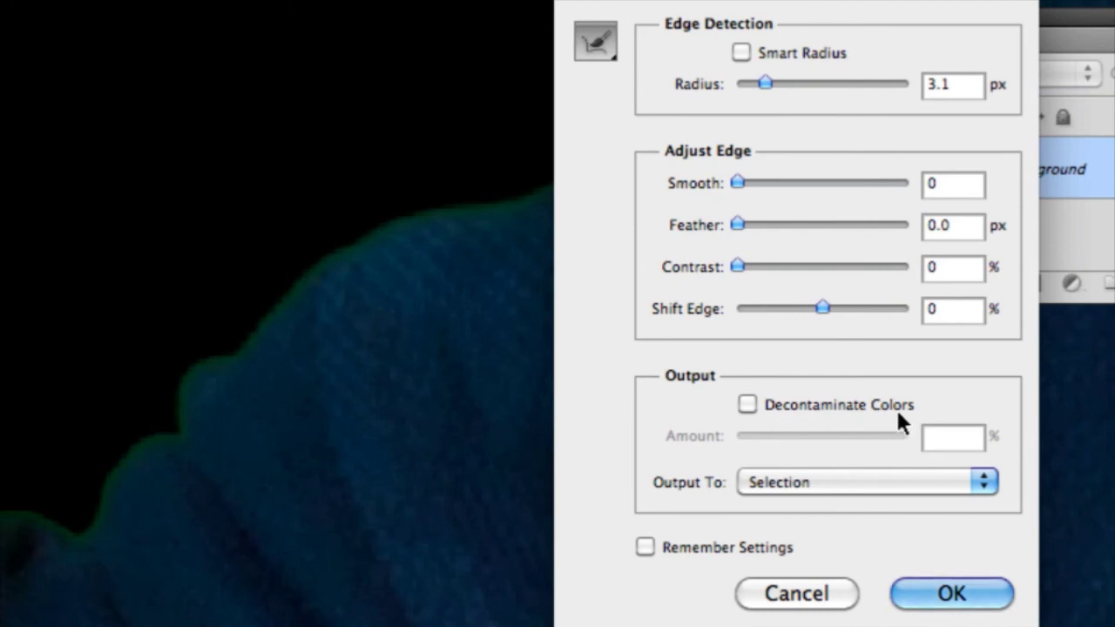
click(747, 403)
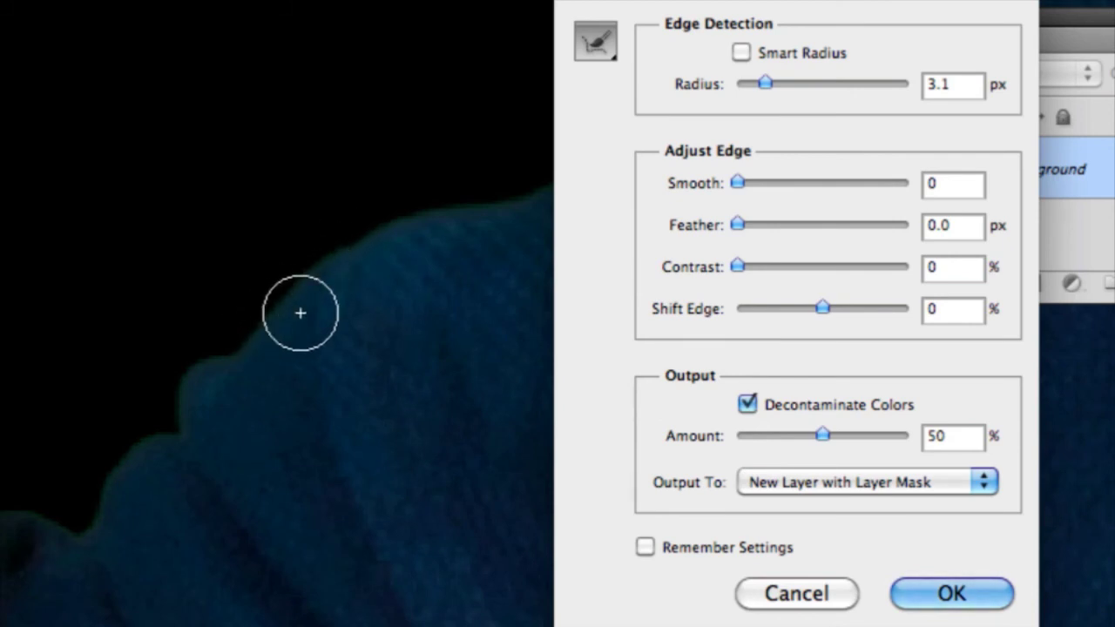
drag(822, 432, 868, 432)
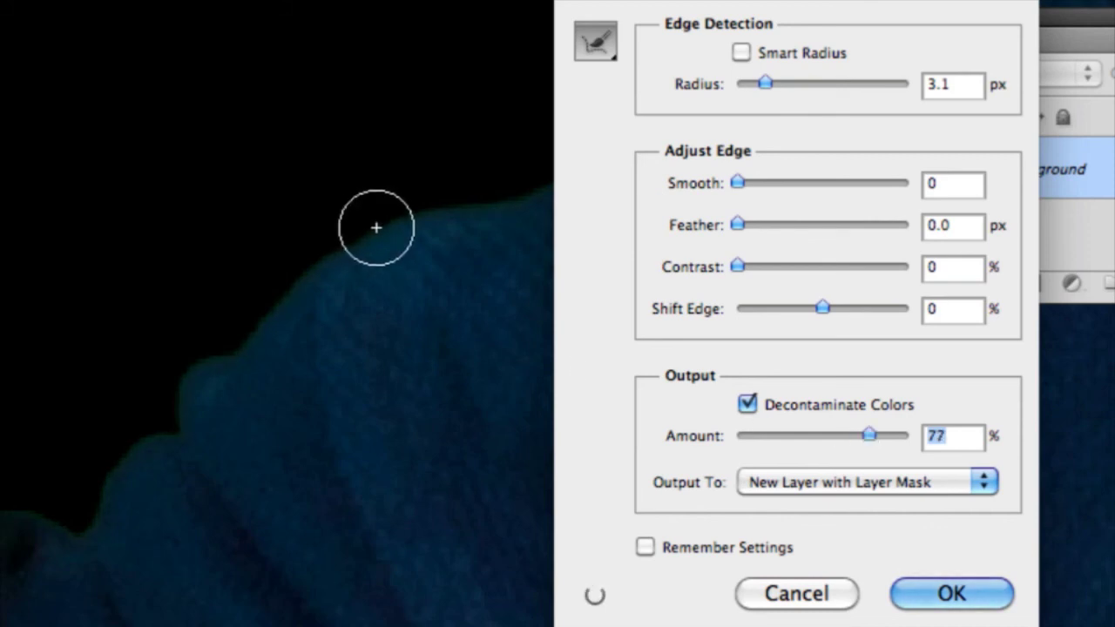
click(748, 404)
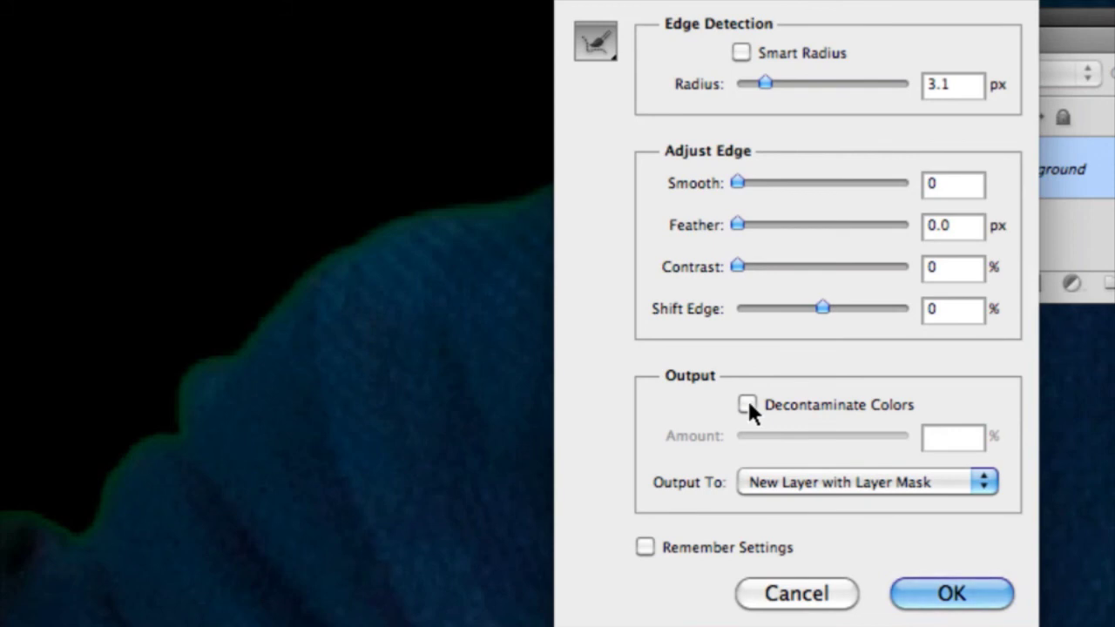
click(746, 402)
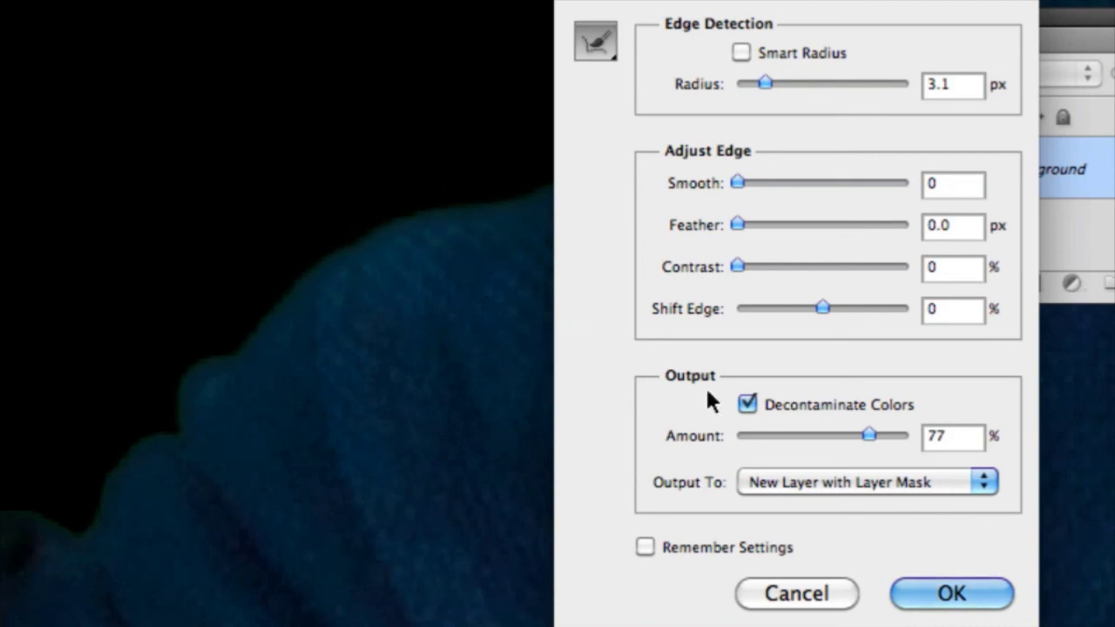
click(890, 435)
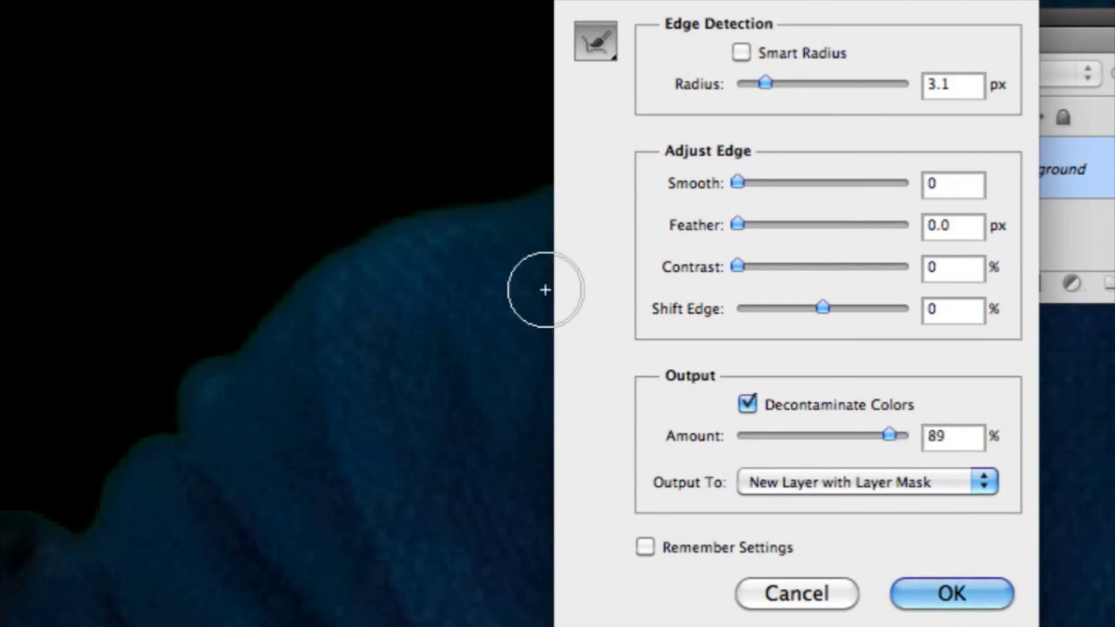
key(alt)
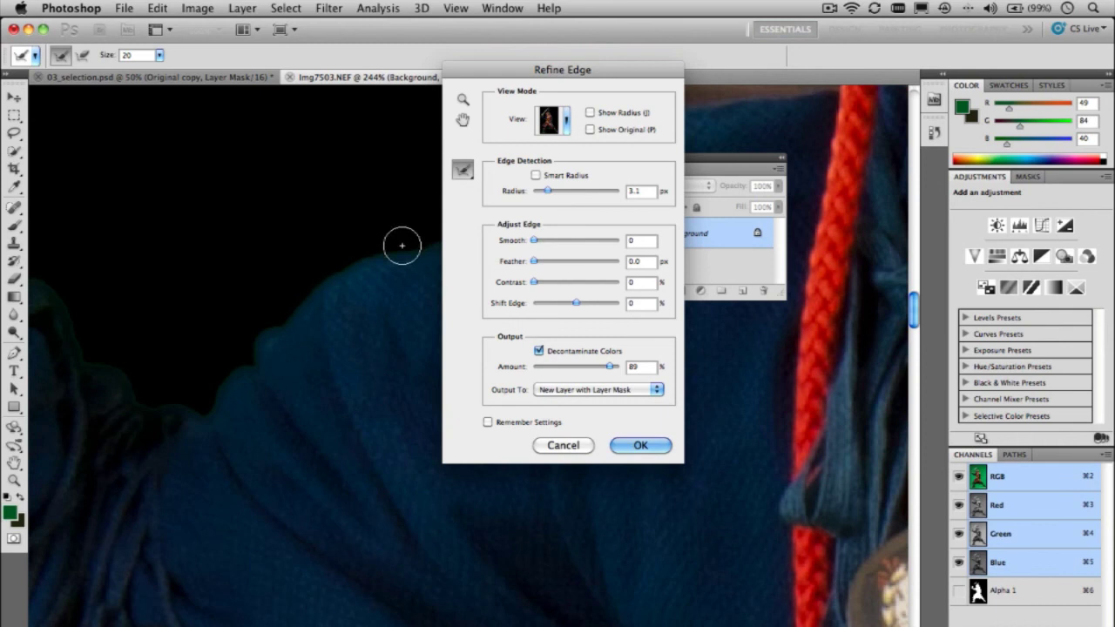